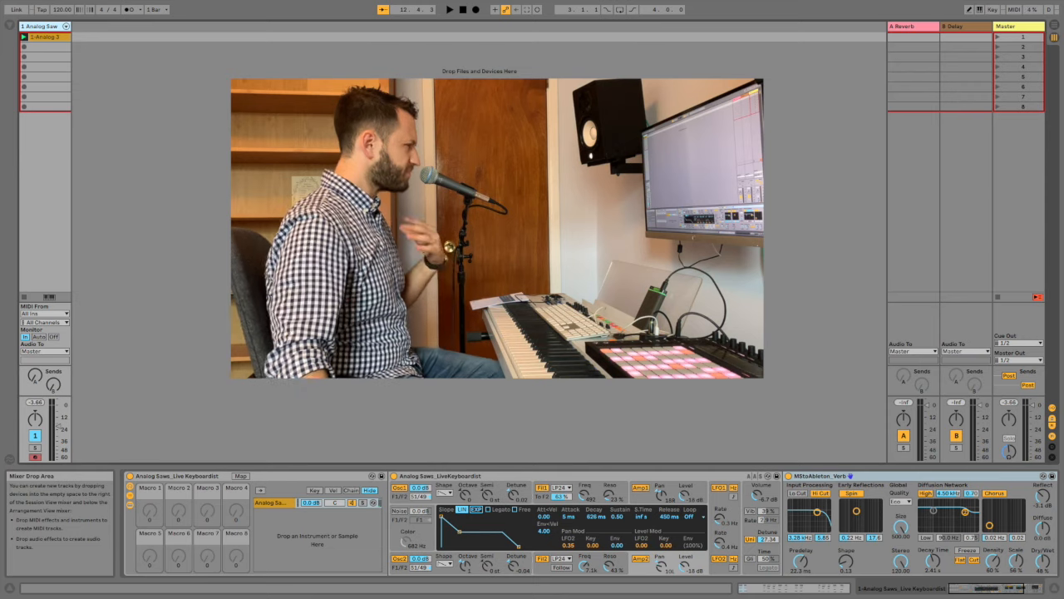
Review the finished Analog Saw track's device chain: the Analog synth, the reverb and the Glue Compressor.
{"action": "left_click", "coordinate": [610, 522]}
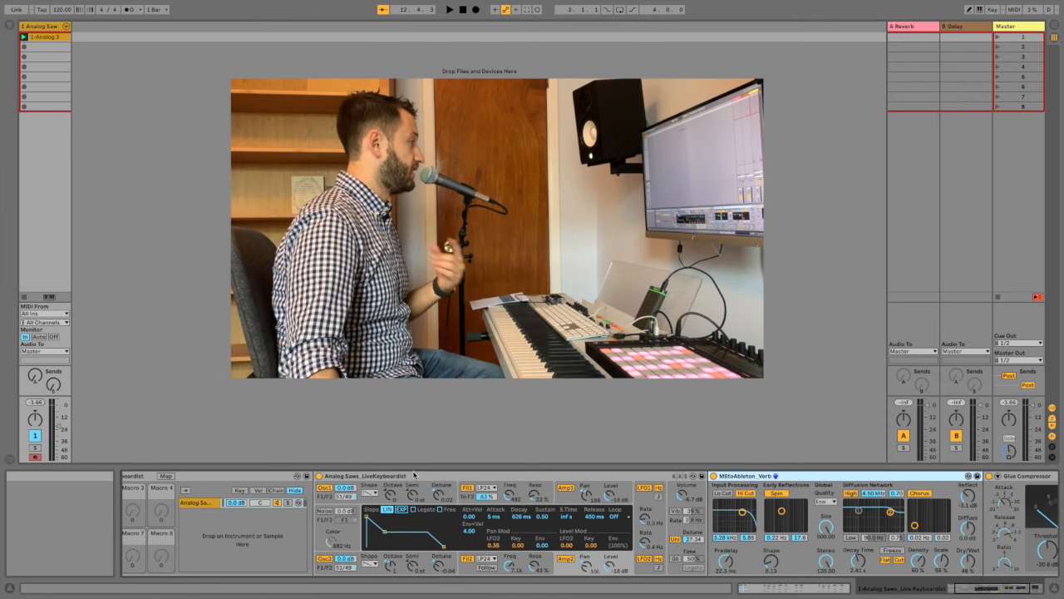
{"action": "left_click", "coordinate": [417, 478]}
{"action": "left_click", "coordinate": [720, 475]}
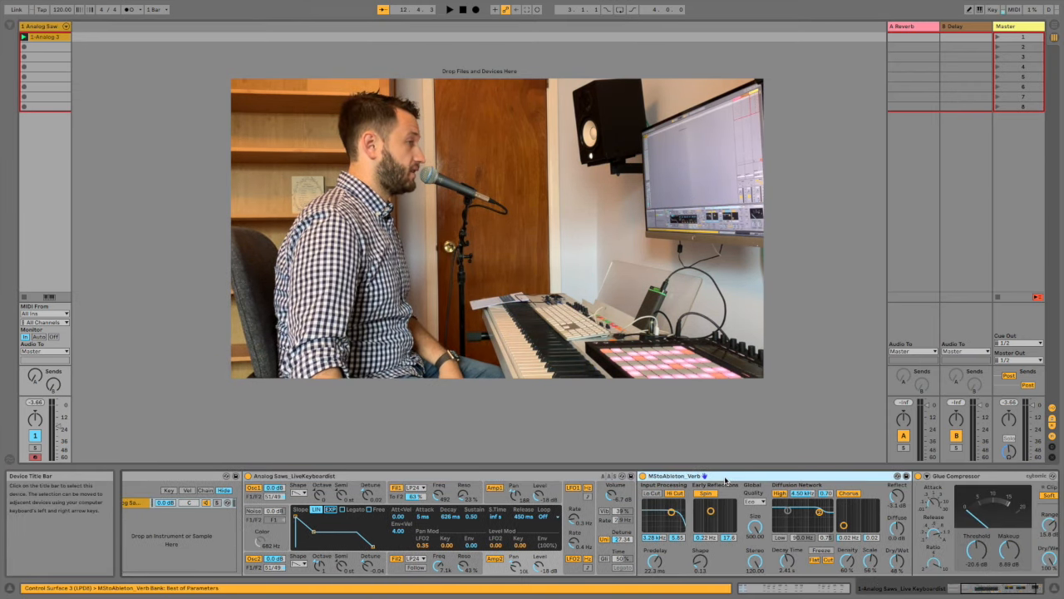
{"action": "left_click", "coordinate": [979, 478]}
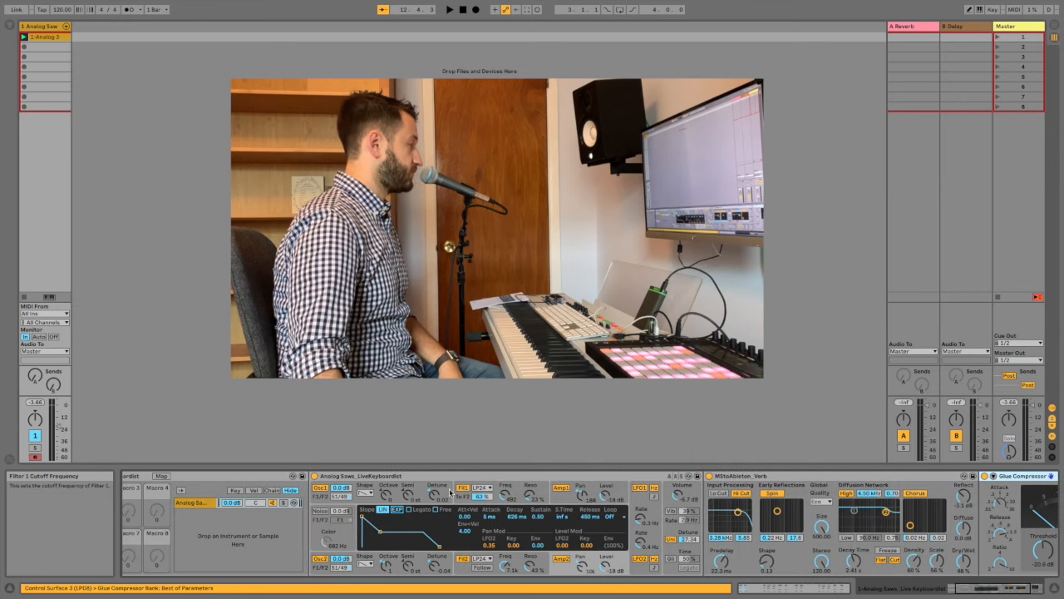
{"action": "left_click", "coordinate": [25, 27]}
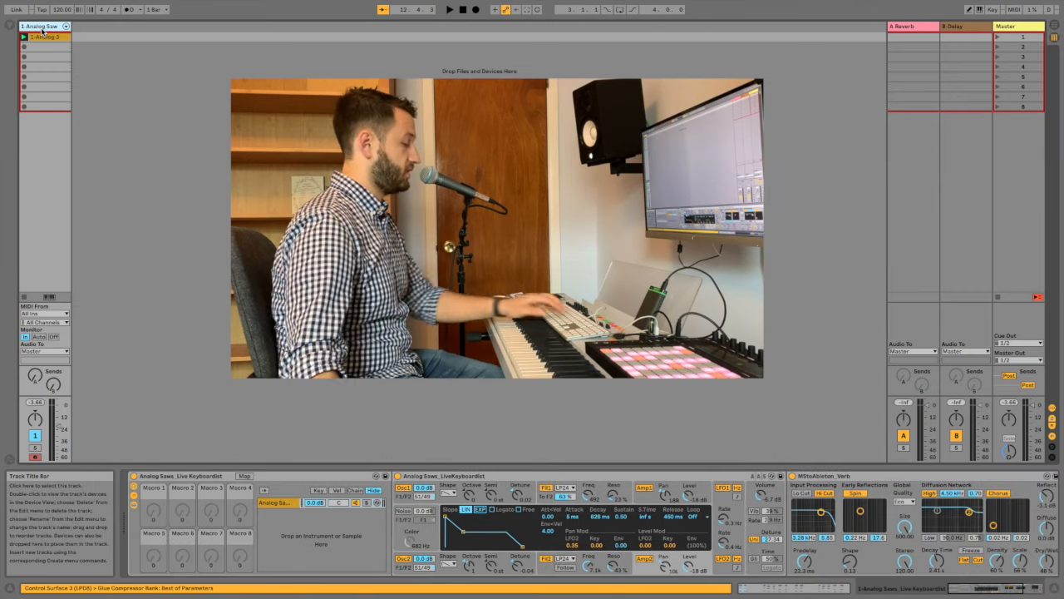
Replace the Analog Saw track with a new track holding a default Analog instrument, and lower its volume to about -12 dB.
{"action": "left_click", "coordinate": [10, 25]}
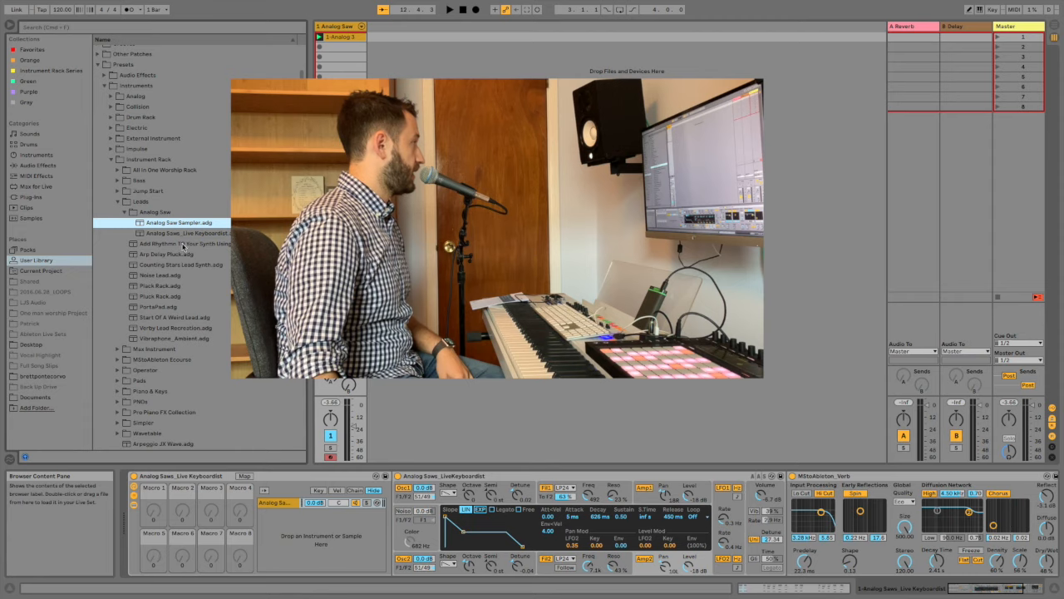
{"action": "left_click", "coordinate": [35, 155]}
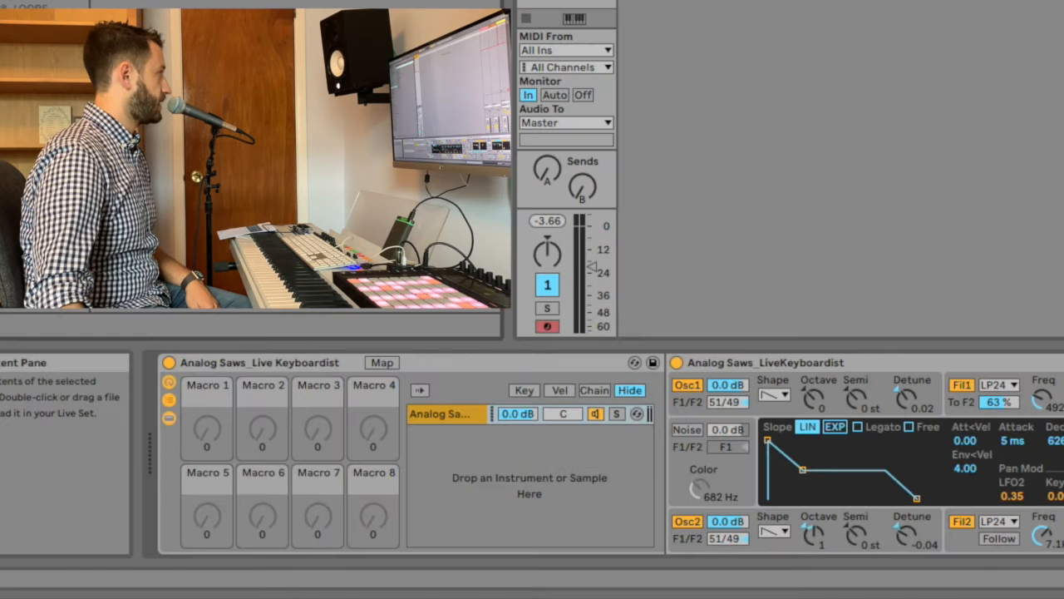
{"action": "left_click_drag", "start_coordinate": [123, 50], "coordinate": [394, 30]}
{"action": "left_click", "coordinate": [565, 2]}
{"action": "key", "text": "Delete"}
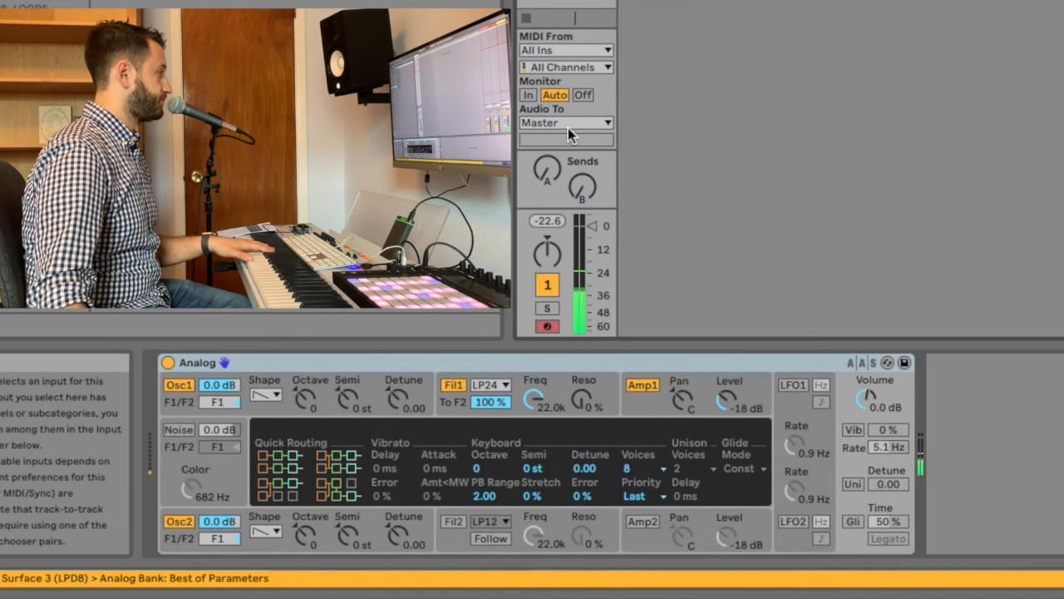
{"action": "left_click_drag", "start_coordinate": [594, 235], "coordinate": [592, 249]}
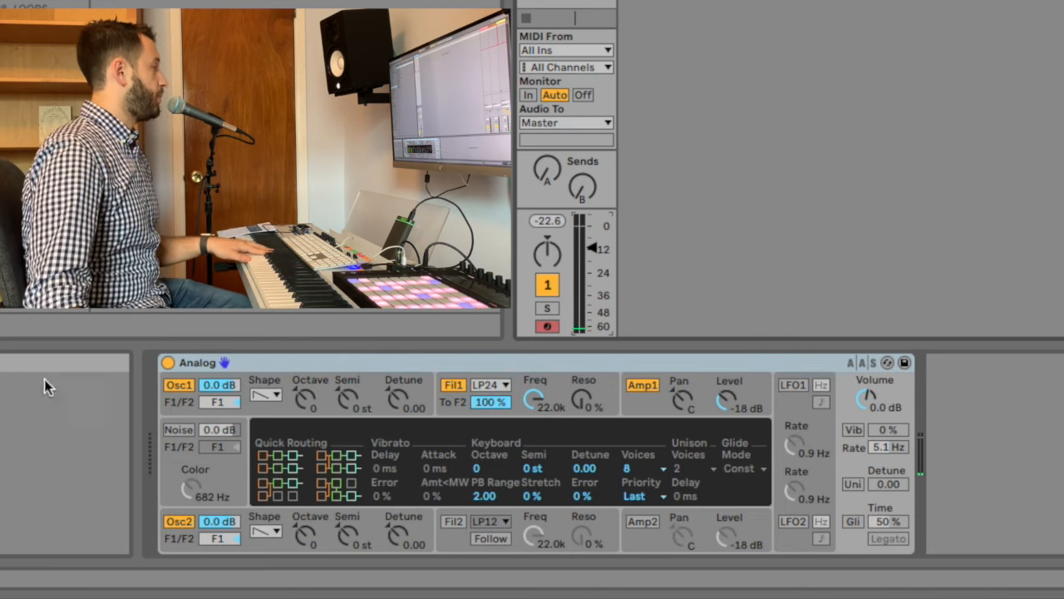
Enable Filter 2 and Amplifier 2, and set the F1/F2 balance to 52/48 for Oscillator 2 and 49/51 for Oscillator 1.
{"action": "left_click", "coordinate": [277, 397]}
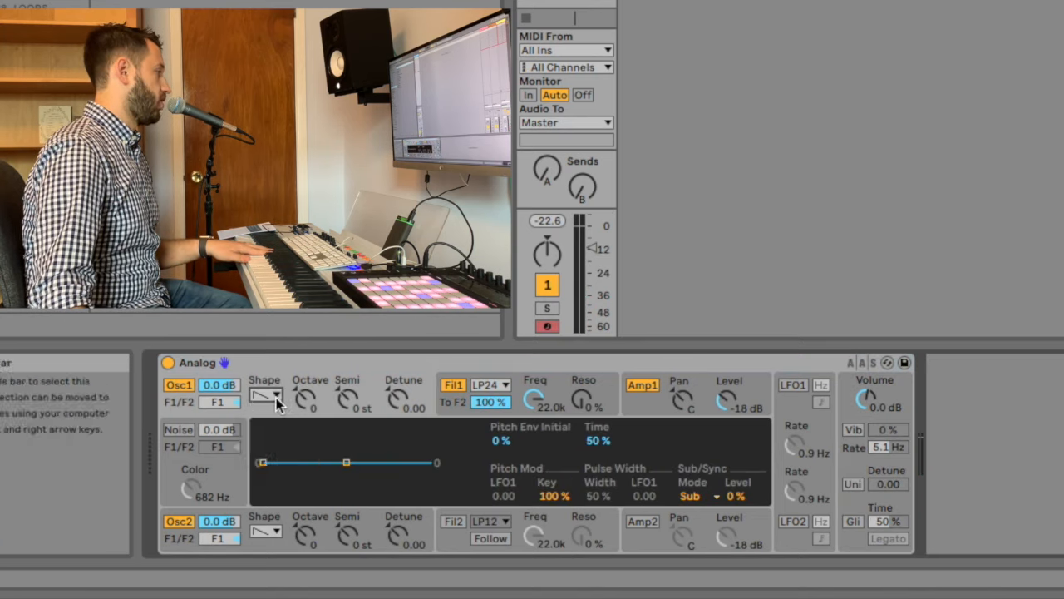
{"action": "left_click", "coordinate": [268, 532]}
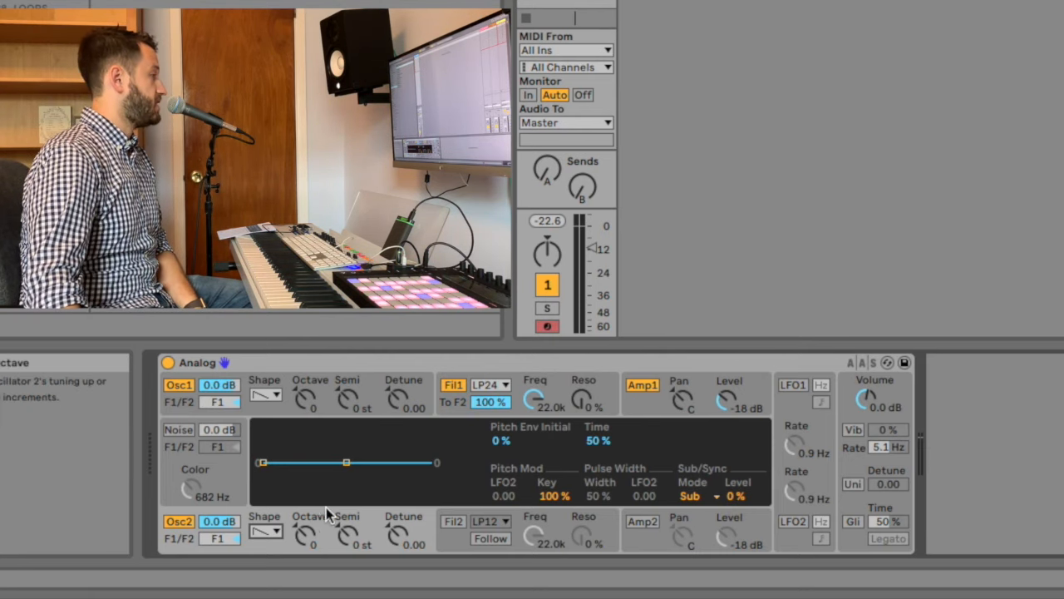
{"action": "left_click", "coordinate": [457, 522]}
{"action": "left_click", "coordinate": [646, 524]}
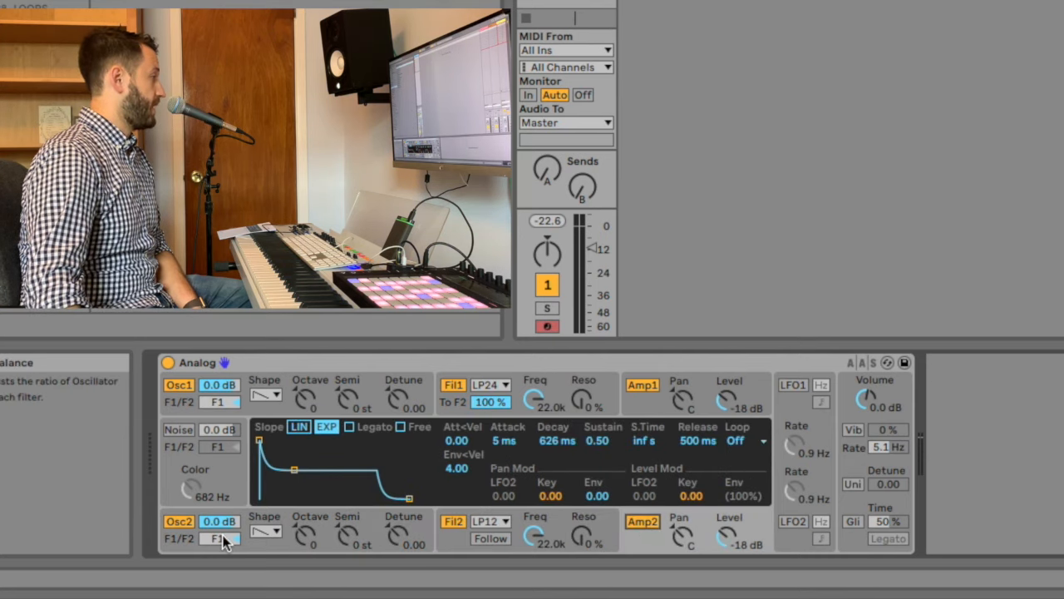
{"action": "left_click_drag", "start_coordinate": [217, 538], "coordinate": [218, 534]}
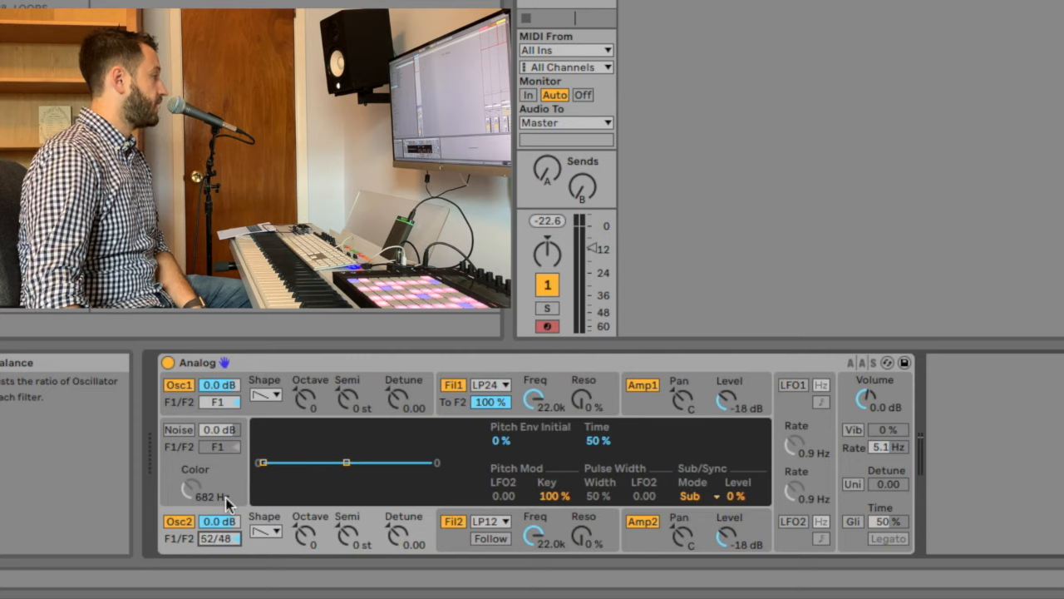
{"action": "left_click_drag", "start_coordinate": [218, 401], "coordinate": [217, 397]}
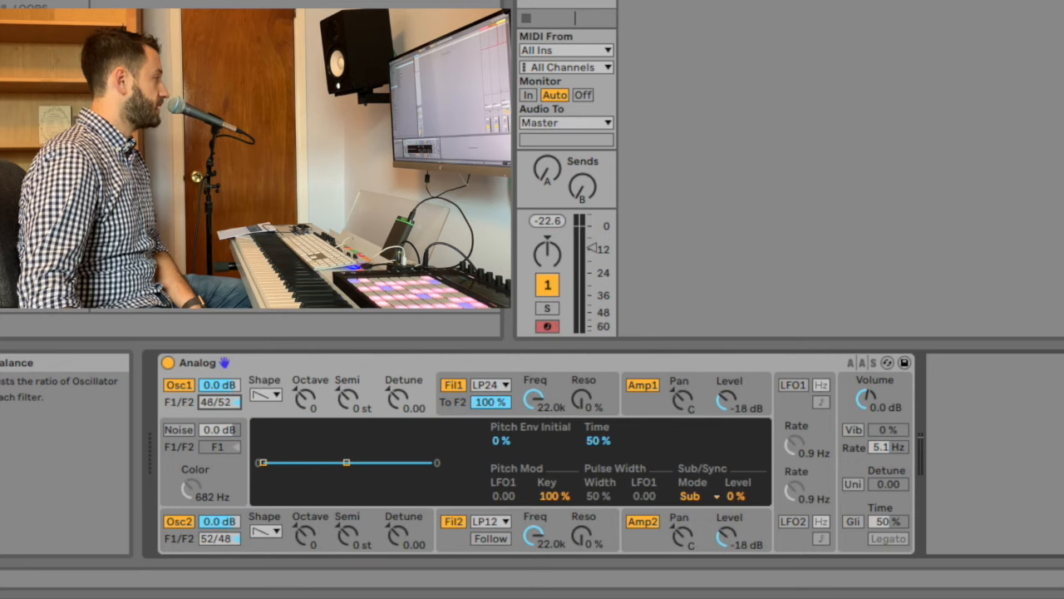
Audition Amplifier 1 and Amplifier 2 separately by switching each one off and back on.
{"action": "left_click", "coordinate": [656, 387]}
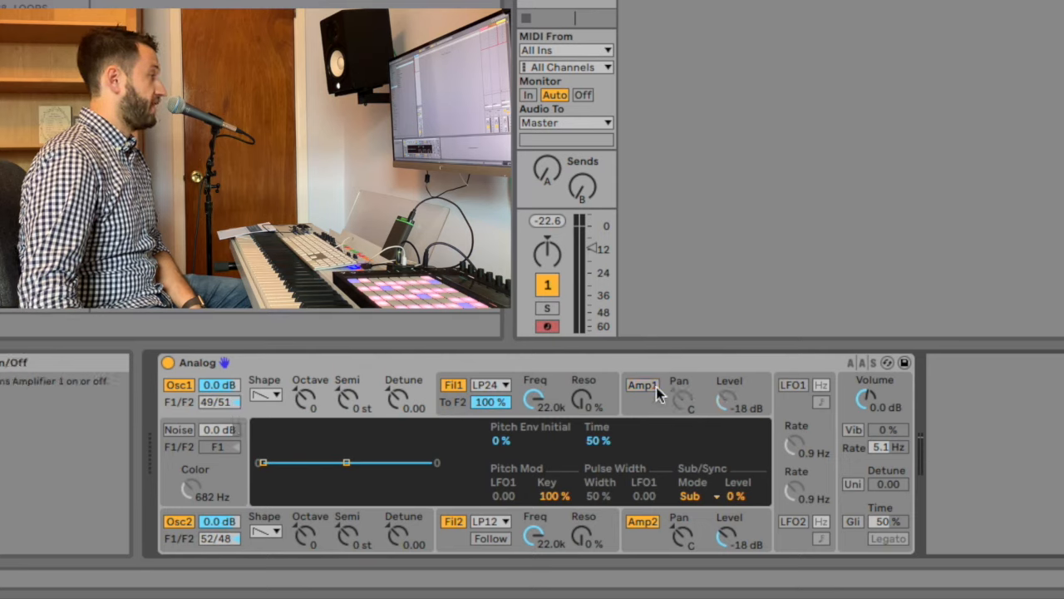
{"action": "left_click", "coordinate": [641, 524]}
{"action": "left_click", "coordinate": [644, 386]}
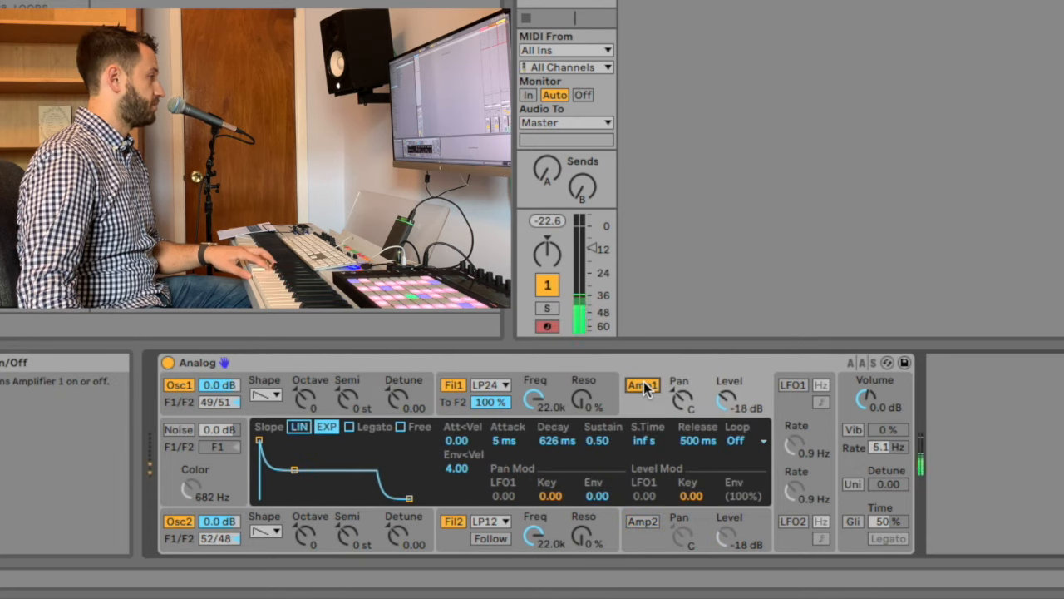
{"action": "left_click", "coordinate": [644, 386]}
{"action": "left_click", "coordinate": [645, 386]}
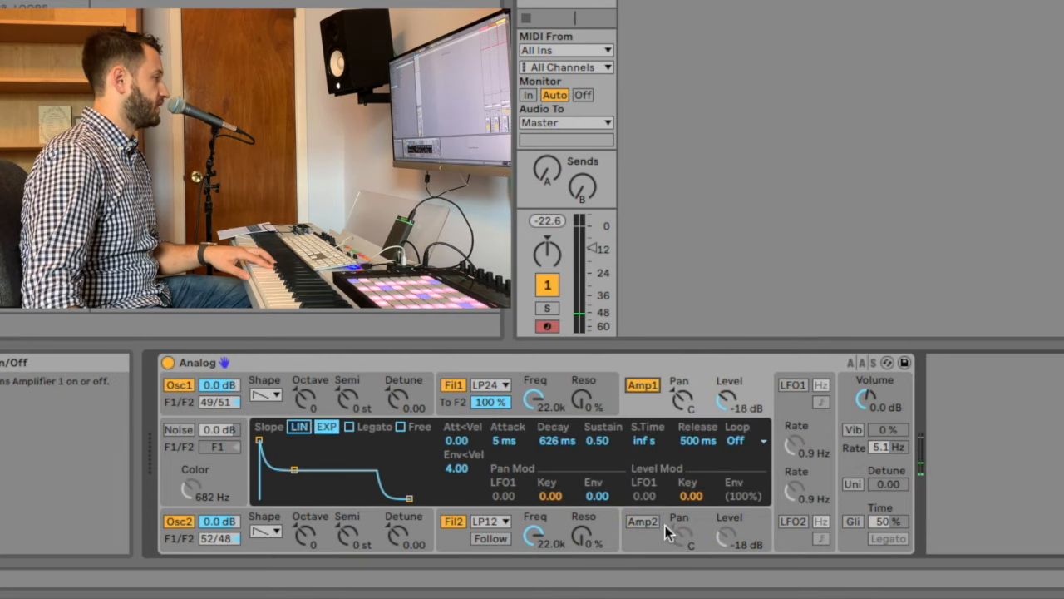
{"action": "left_click", "coordinate": [645, 522]}
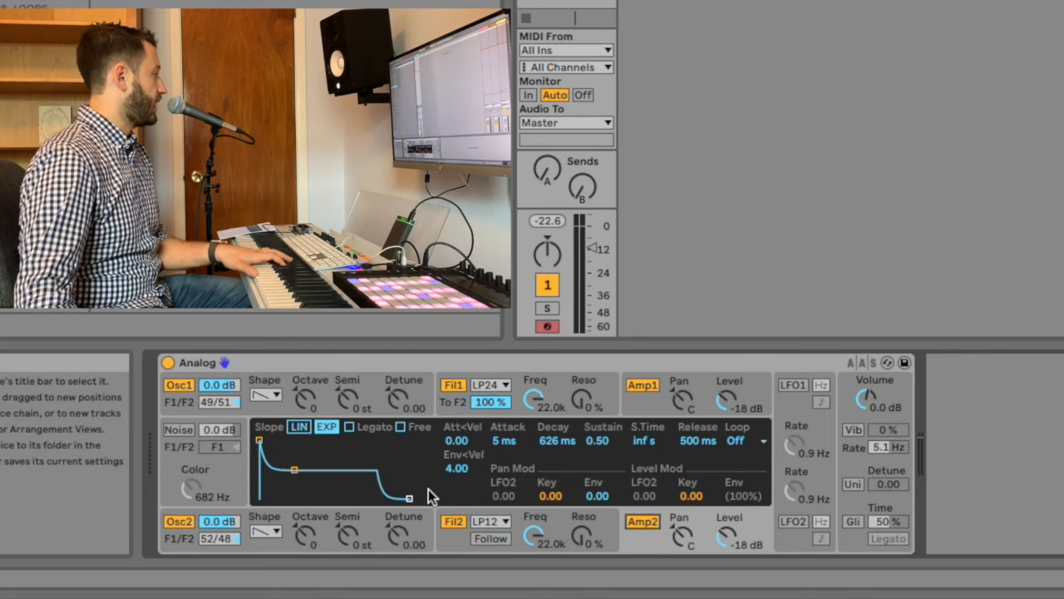
Lower the track volume slightly and tune the oscillators: Oscillator 1 detune -0.02, Oscillator 2 detune 0.05 and octave 1.
{"action": "left_click_drag", "start_coordinate": [604, 253], "coordinate": [604, 257]}
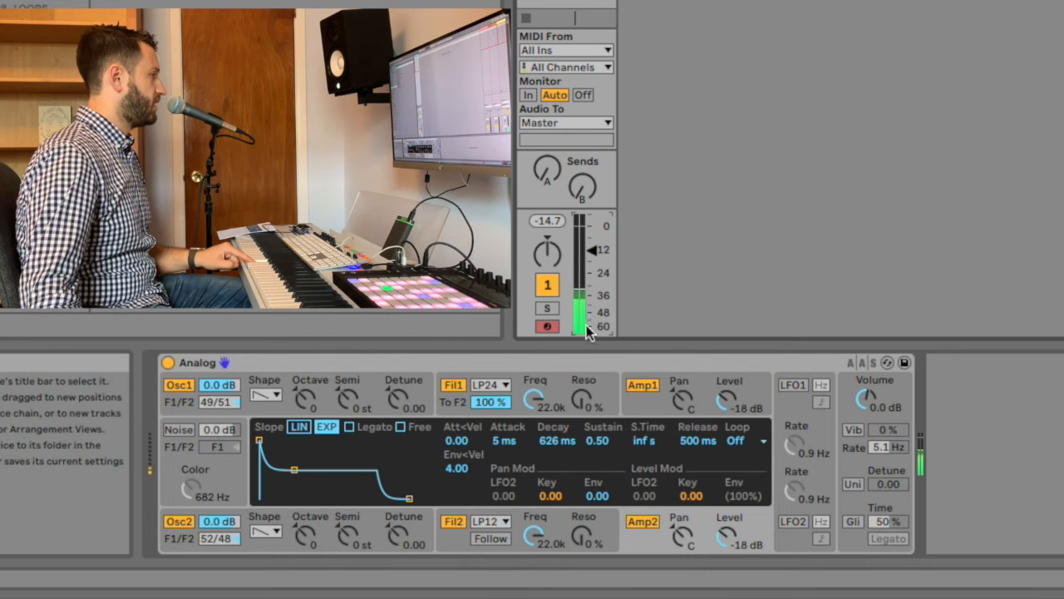
{"action": "left_click_drag", "start_coordinate": [593, 250], "coordinate": [592, 252]}
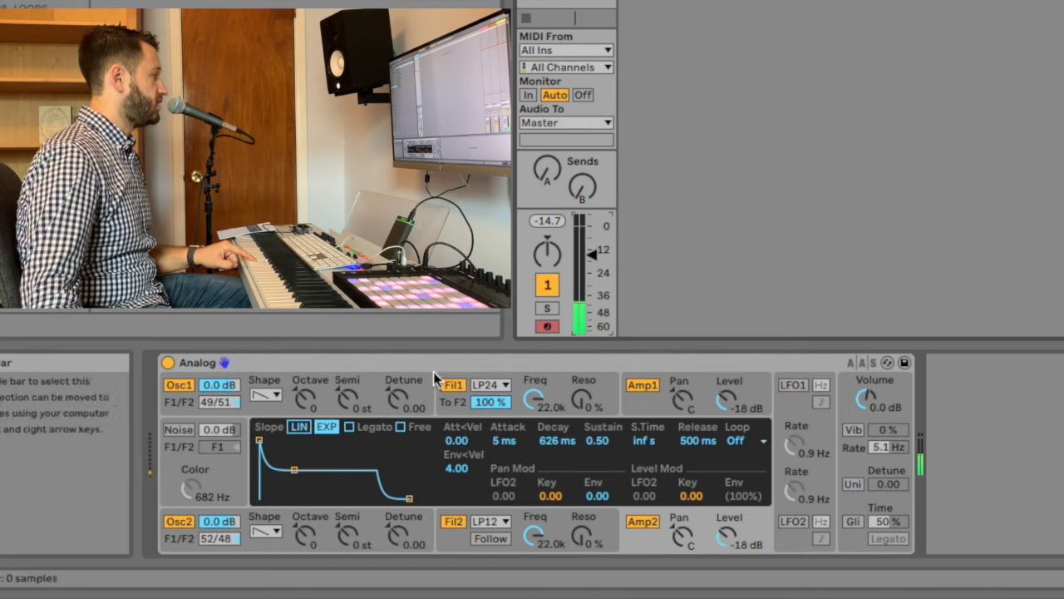
{"action": "left_click", "coordinate": [403, 406]}
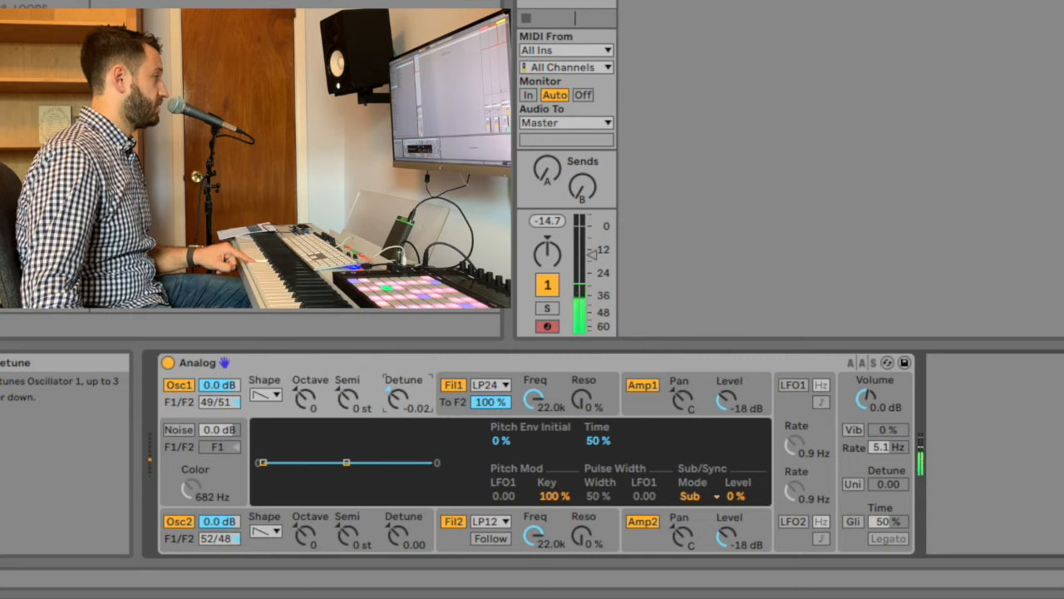
{"action": "left_click", "coordinate": [401, 536]}
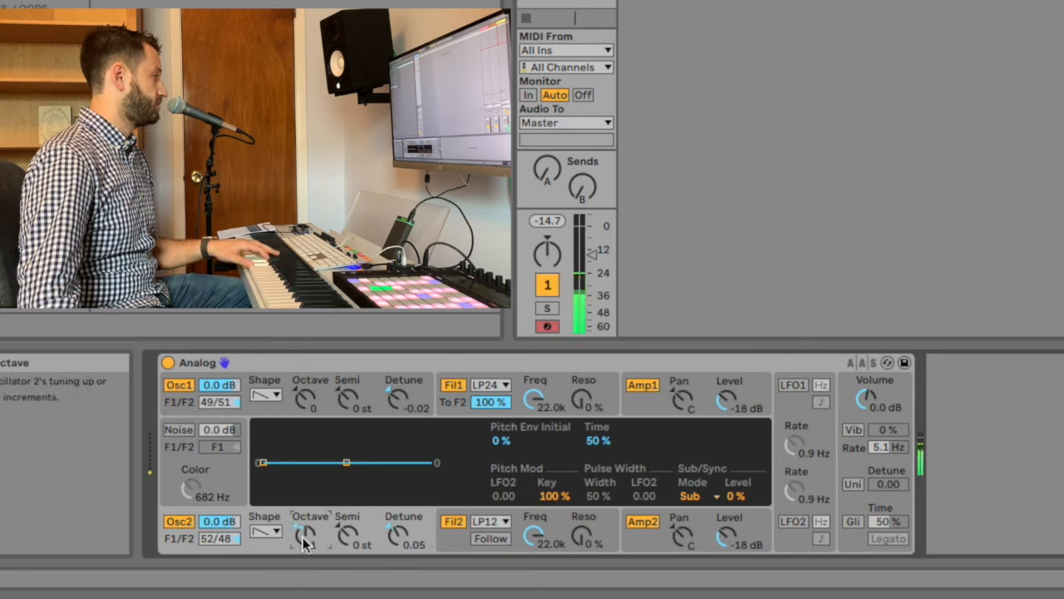
Set Oscillator 1's sub level to 76% in Sub mode, and compare it with Oscillator 2's settings.
{"action": "left_click", "coordinate": [363, 380]}
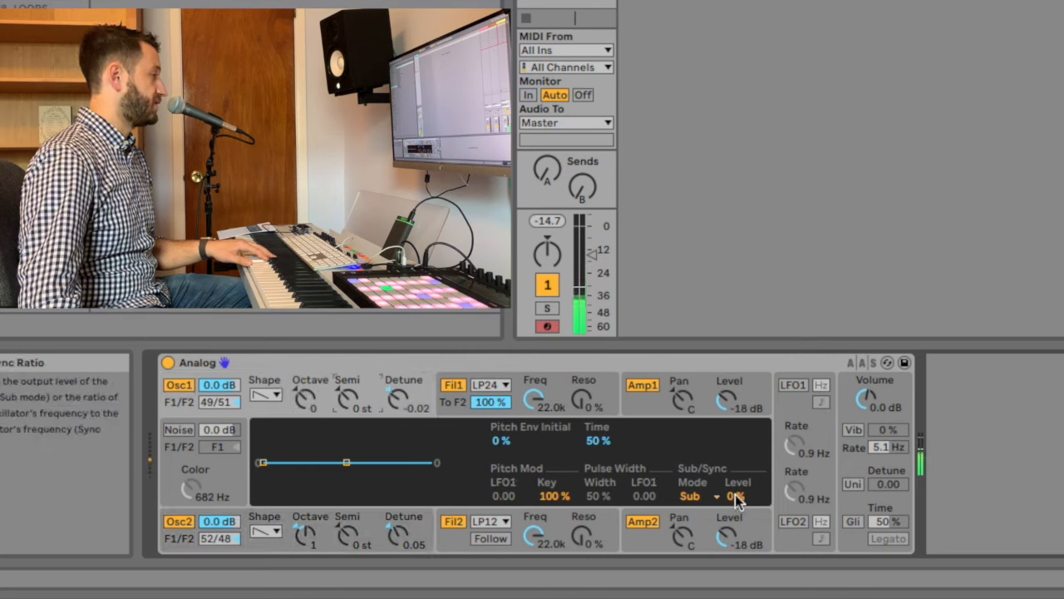
{"action": "left_click_drag", "start_coordinate": [737, 497], "coordinate": [737, 490]}
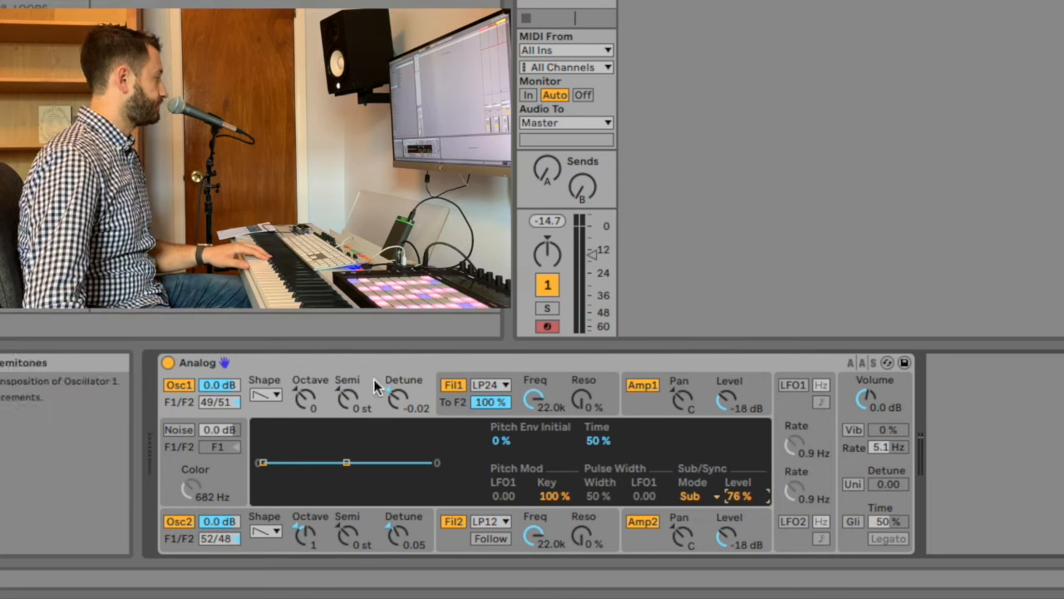
{"action": "left_click", "coordinate": [370, 541]}
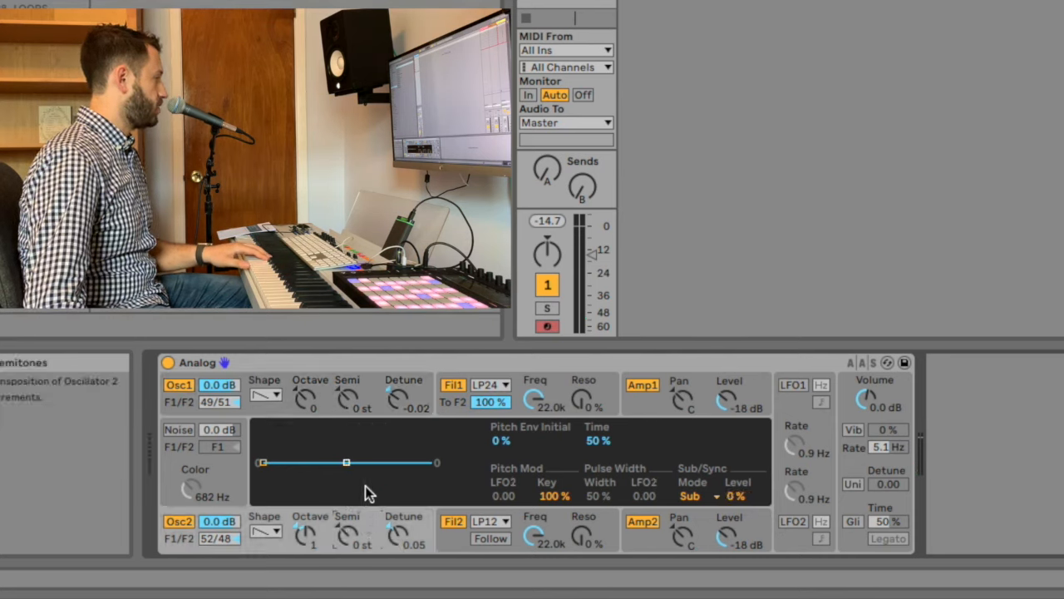
{"action": "left_click", "coordinate": [376, 385]}
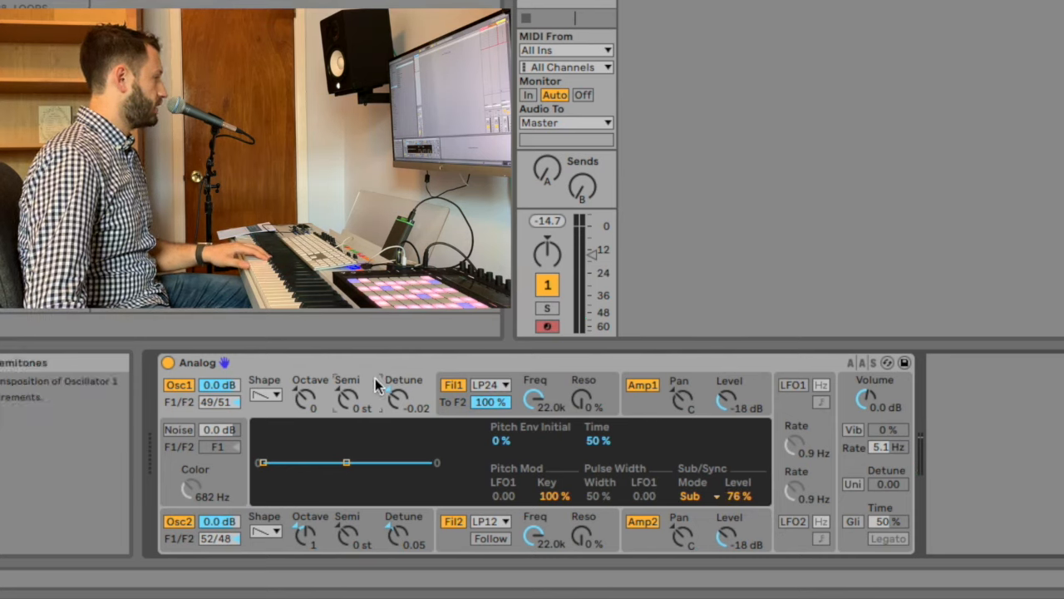
{"action": "left_click", "coordinate": [364, 526]}
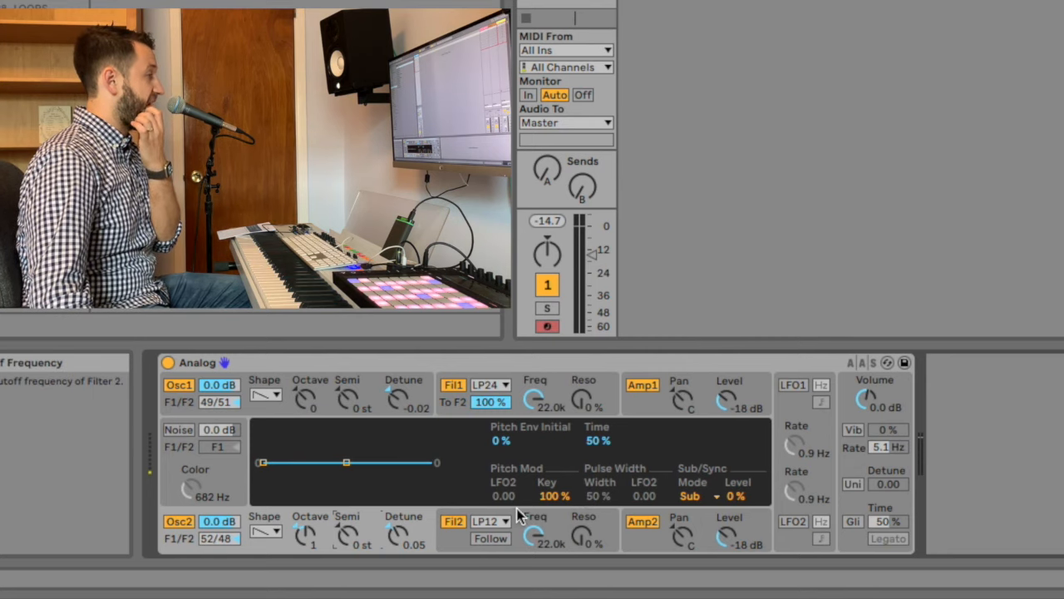
Set Filter 1's To F2 amount to 30% and switch Filter 2 to Low-pass 24dB/oct.
{"action": "left_click_drag", "start_coordinate": [490, 402], "coordinate": [490, 435]}
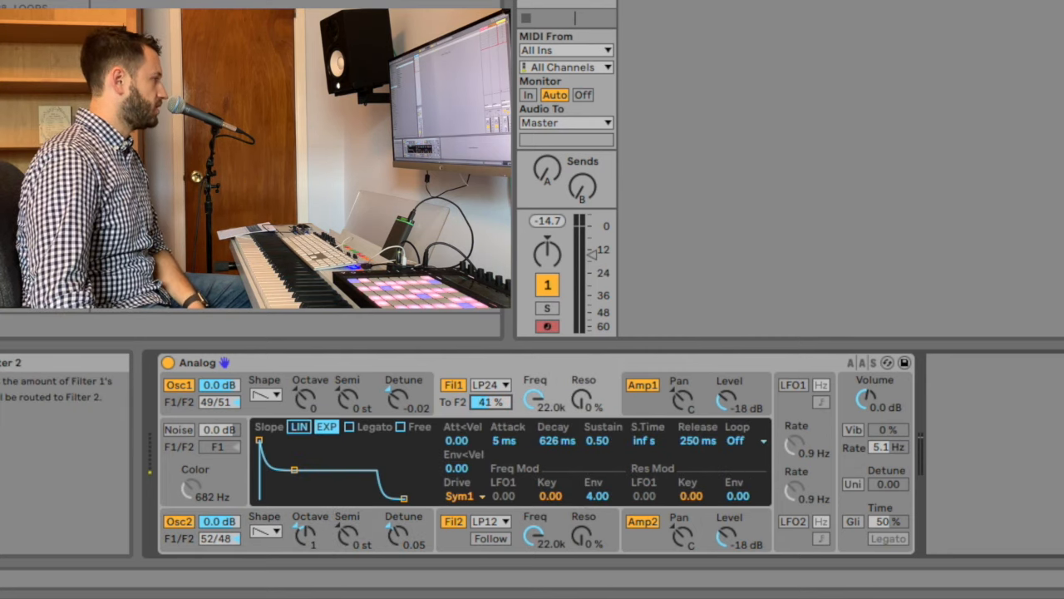
{"action": "left_click", "coordinate": [496, 521]}
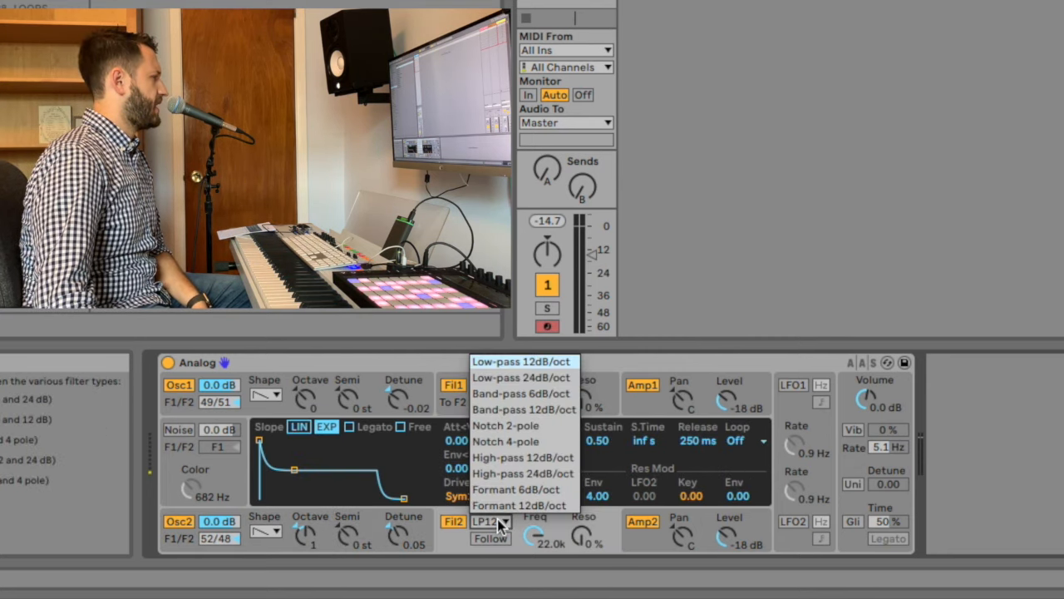
{"action": "left_click", "coordinate": [518, 379]}
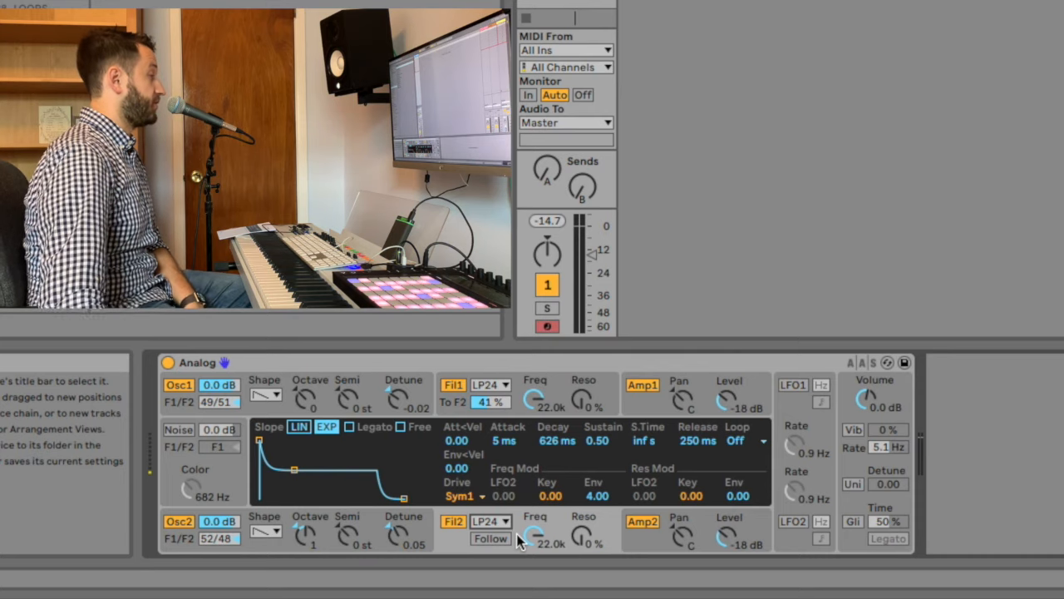
{"action": "left_click_drag", "start_coordinate": [497, 402], "coordinate": [499, 414]}
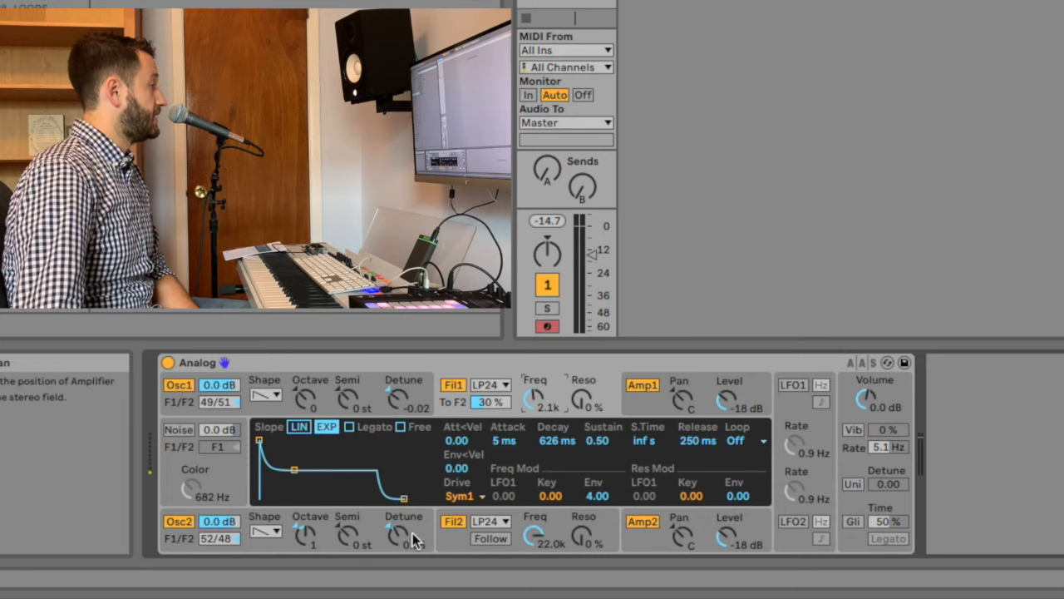
Isolate Oscillator 1 by switching off Oscillator 2 and Amplifier 2, and sweep Filter 1's cutoff frequency to 13.8k.
{"action": "left_click", "coordinate": [180, 522]}
{"action": "left_click", "coordinate": [642, 522]}
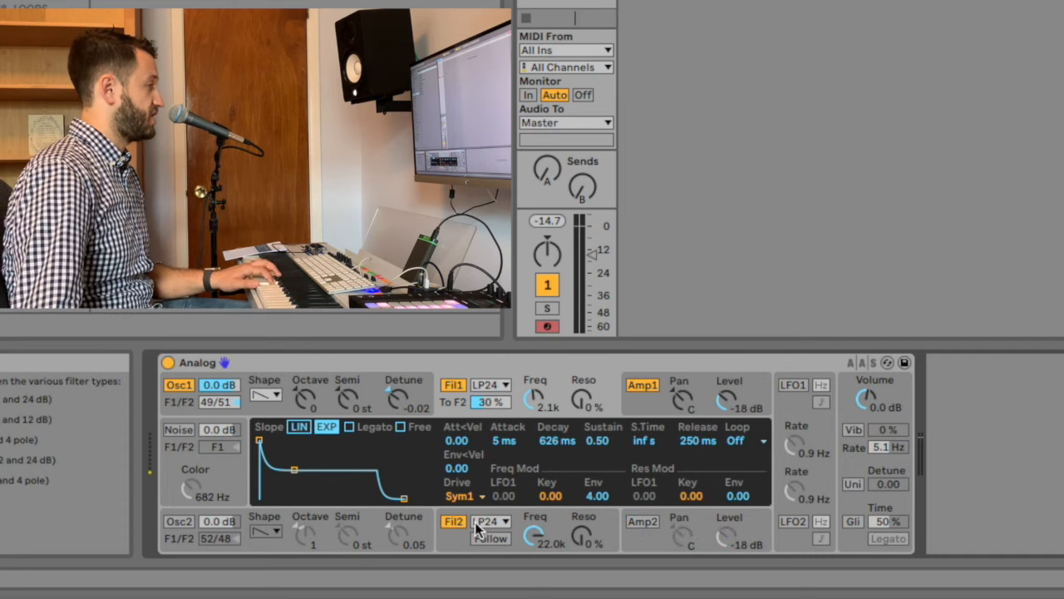
{"action": "left_click_drag", "start_coordinate": [542, 408], "coordinate": [542, 365]}
{"action": "left_click_drag", "start_coordinate": [534, 403], "coordinate": [535, 405]}
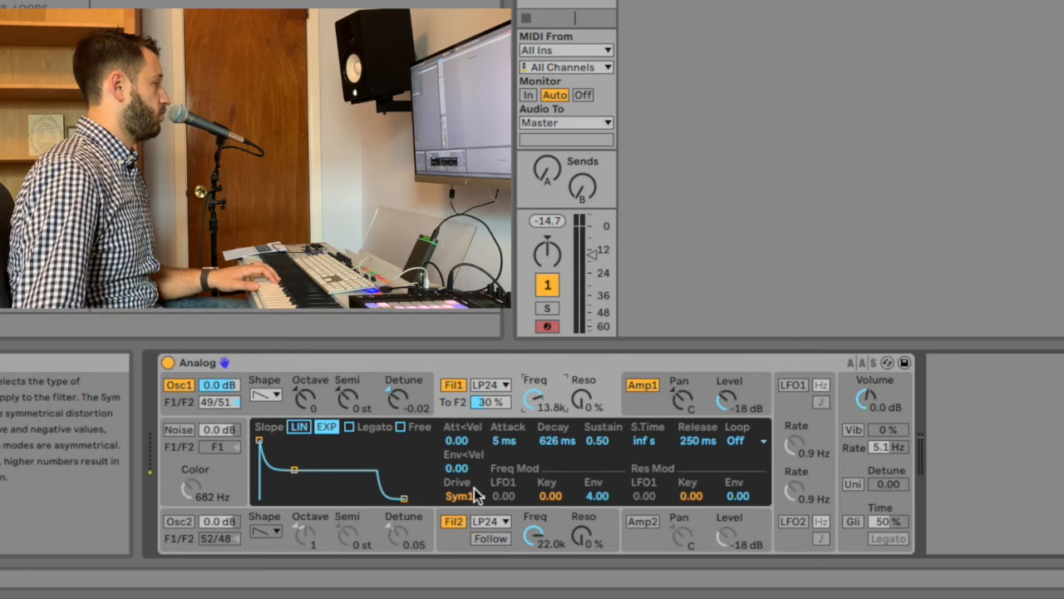
Set Filter 1's envelope attack to 1.94 s, its frequency envelope modulation to 16.00, cutoff to 30 and resonance to 25%.
{"action": "left_click_drag", "start_coordinate": [504, 443], "coordinate": [531, 446]}
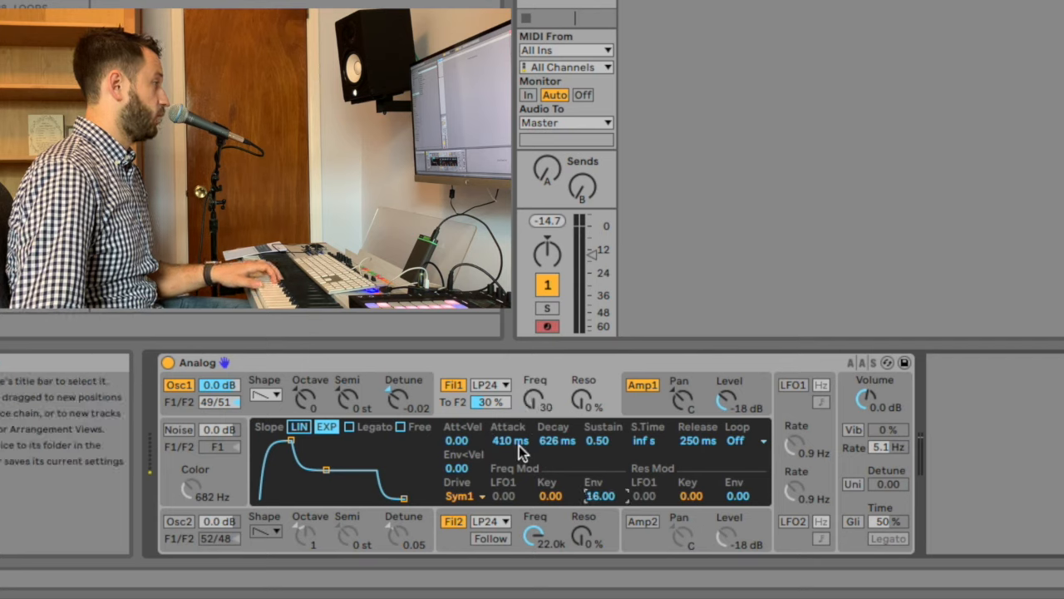
{"action": "mouse_move", "coordinate": [509, 440]}
{"action": "left_mouse_down"}
{"action": "mouse_move", "coordinate": [509, 391]}
{"action": "mouse_move", "coordinate": [508, 434]}
{"action": "left_mouse_up"}
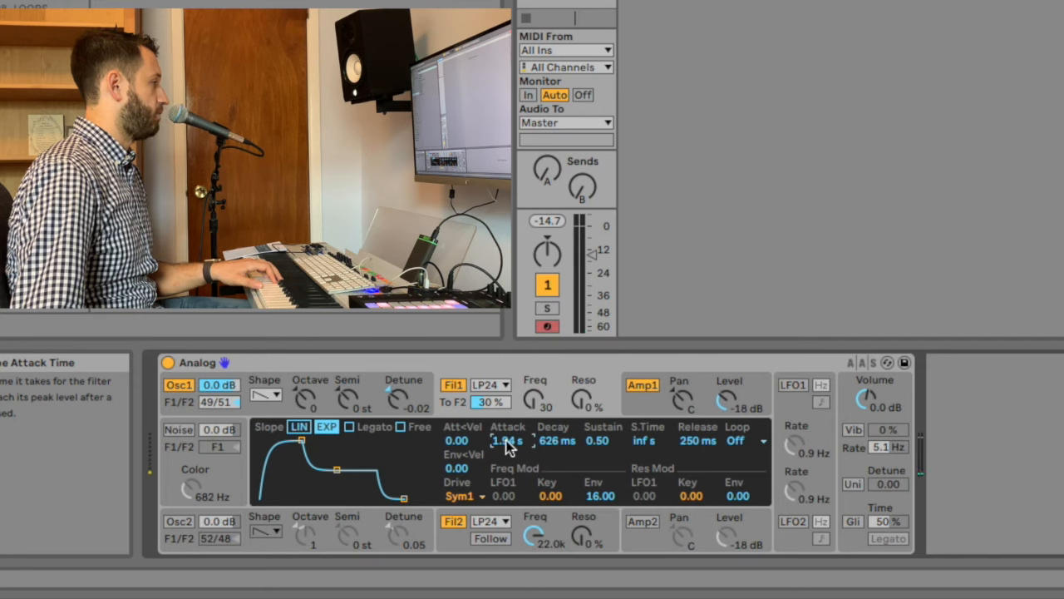
{"action": "left_click_drag", "start_coordinate": [587, 408], "coordinate": [587, 401]}
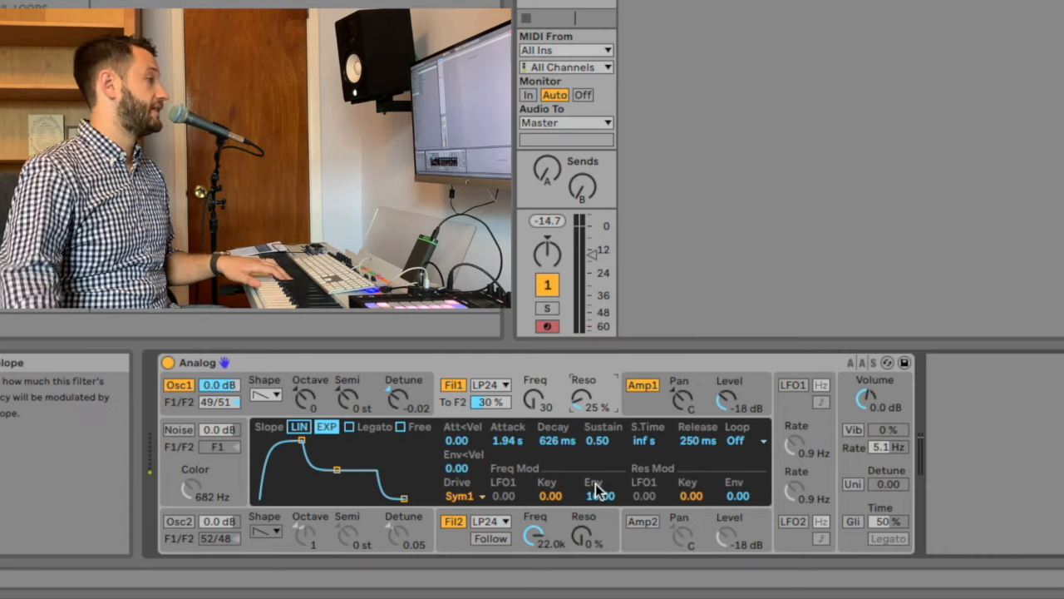
Set Filter 1's envelope attack to 301 ms and its cutoff frequency to 1.3k.
{"action": "left_click_drag", "start_coordinate": [492, 440], "coordinate": [492, 492]}
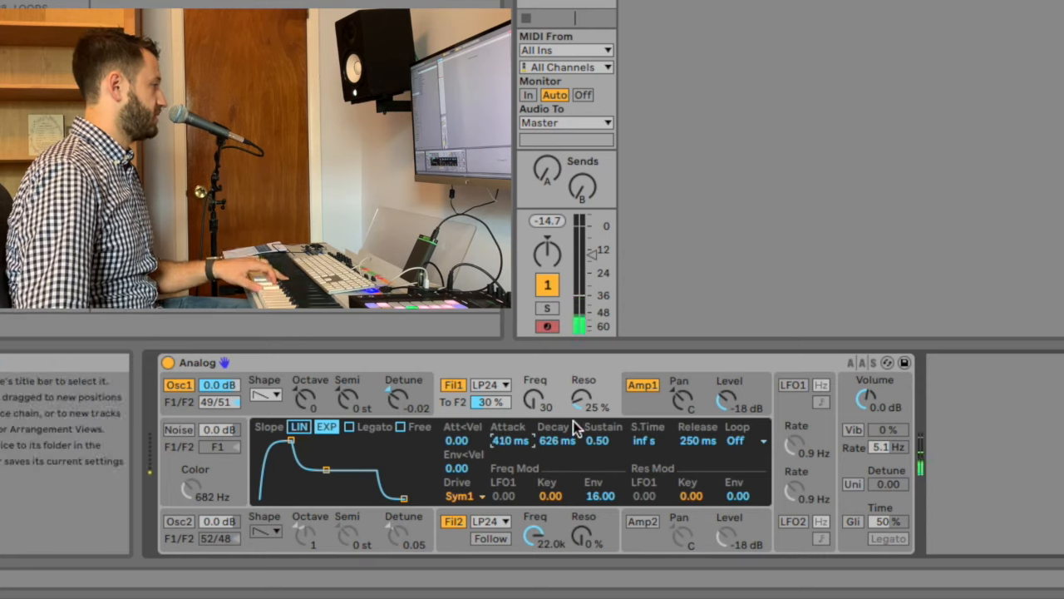
{"action": "left_click_drag", "start_coordinate": [515, 440], "coordinate": [515, 450]}
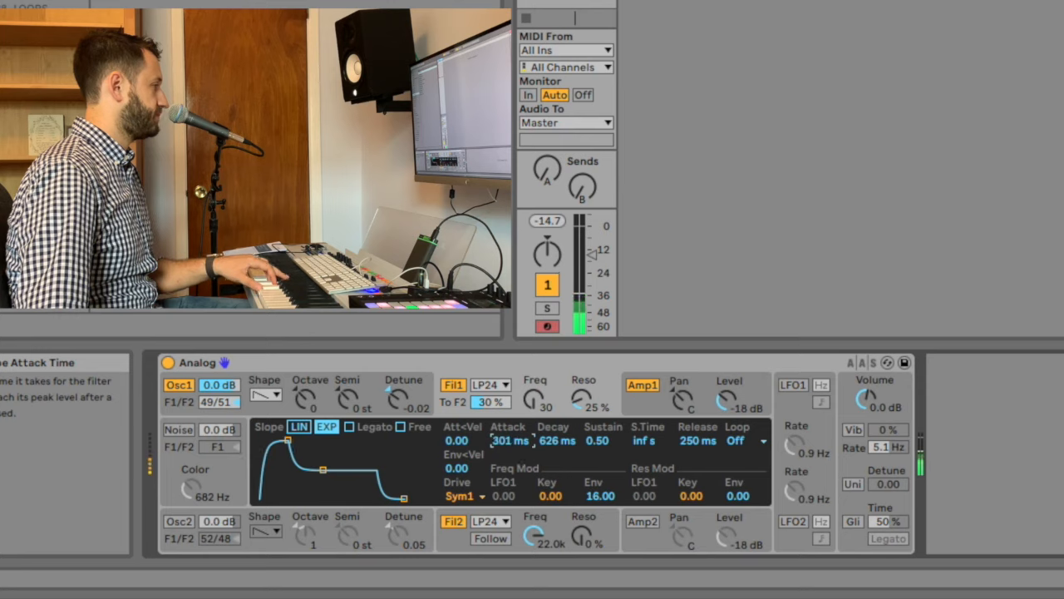
{"action": "left_click", "coordinate": [545, 407]}
{"action": "left_click_drag", "start_coordinate": [531, 402], "coordinate": [532, 378]}
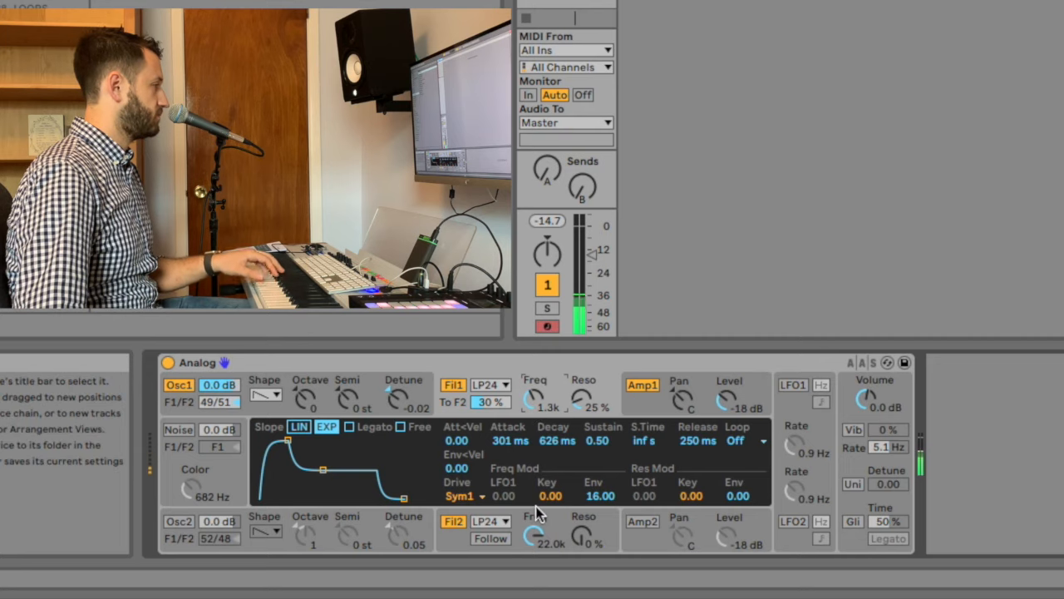
Try Filter 1's frequency envelope modulation at 0.00, and return it to 16.00.
{"action": "left_click", "coordinate": [593, 497]}
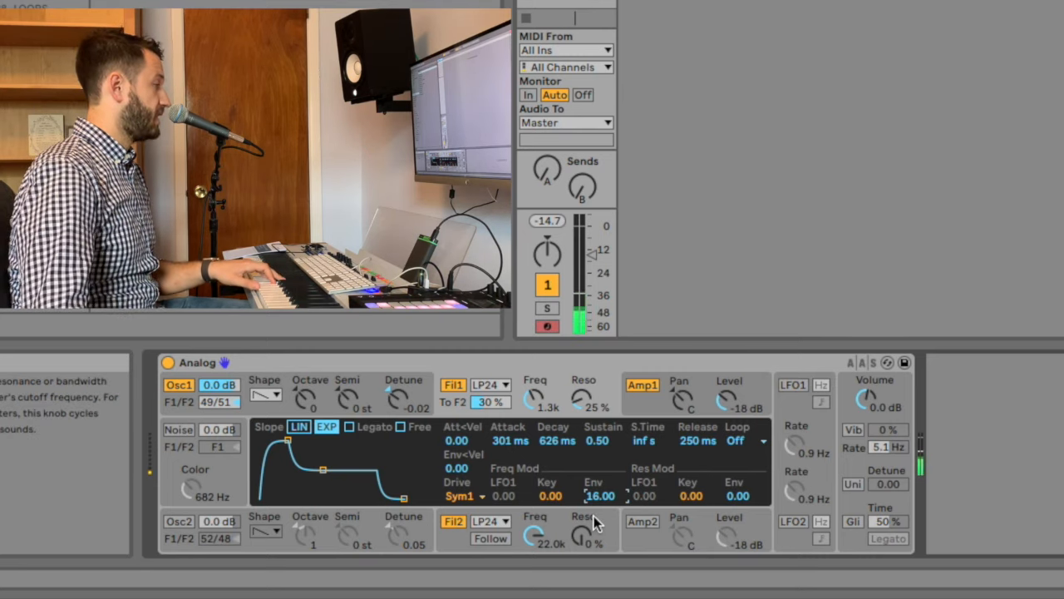
{"action": "left_click_drag", "start_coordinate": [603, 496], "coordinate": [604, 536]}
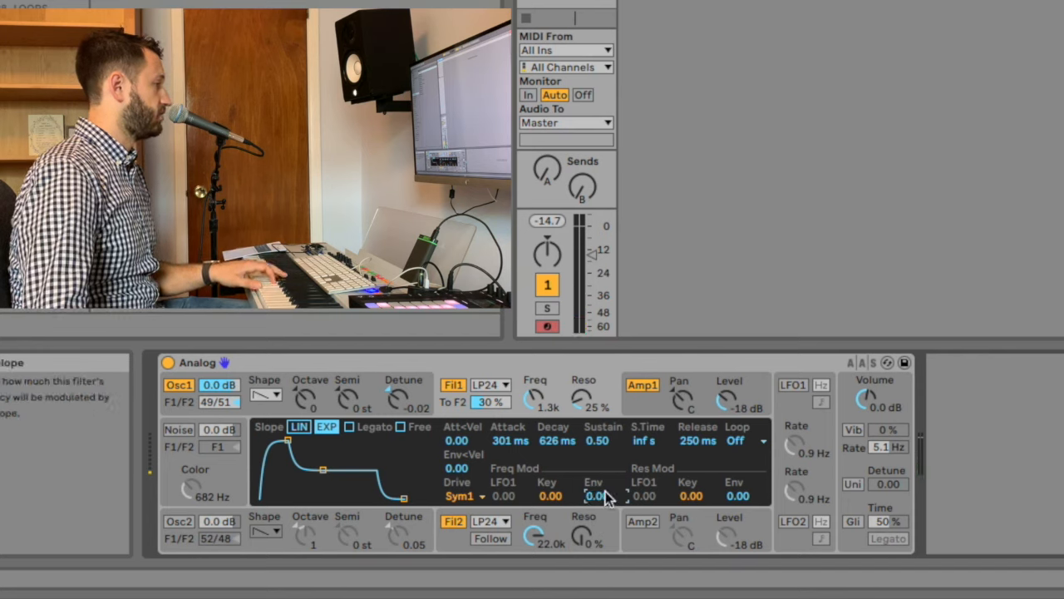
{"action": "left_click_drag", "start_coordinate": [604, 496], "coordinate": [603, 457]}
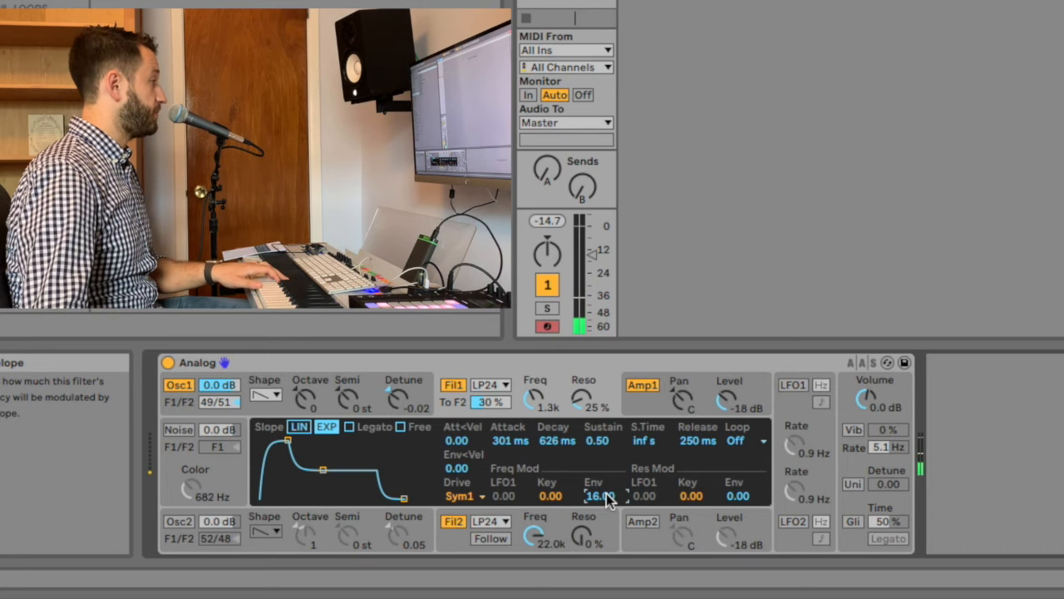
Switch on Oscillator 2 and Amplifier 2, and set Filter 2's envelope attack to 249 ms and frequency envelope modulation to 16.00.
{"action": "left_click", "coordinate": [179, 522]}
{"action": "left_click", "coordinate": [563, 515]}
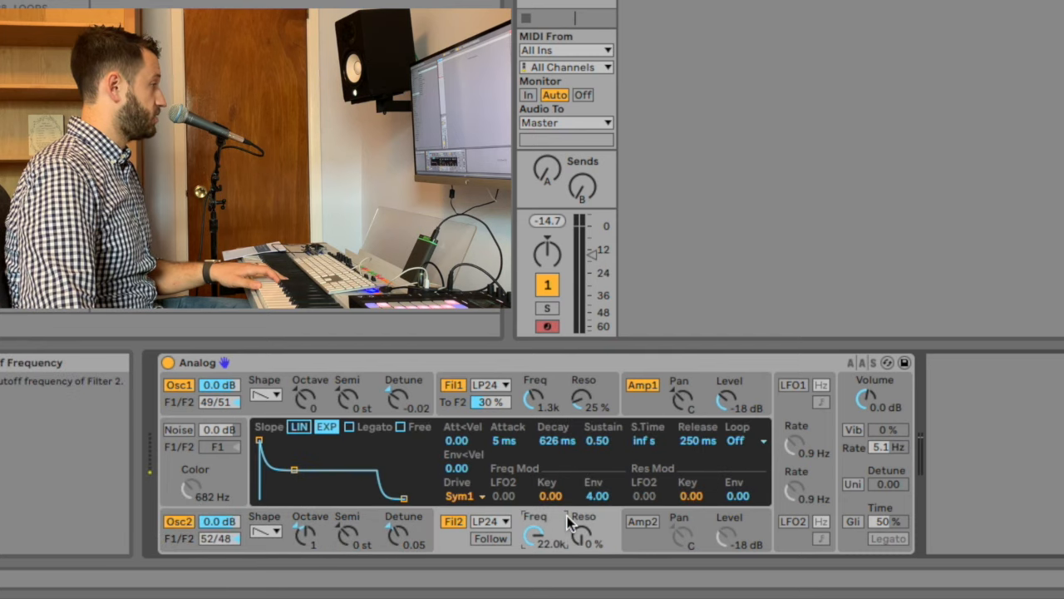
{"action": "left_click_drag", "start_coordinate": [499, 447], "coordinate": [498, 398]}
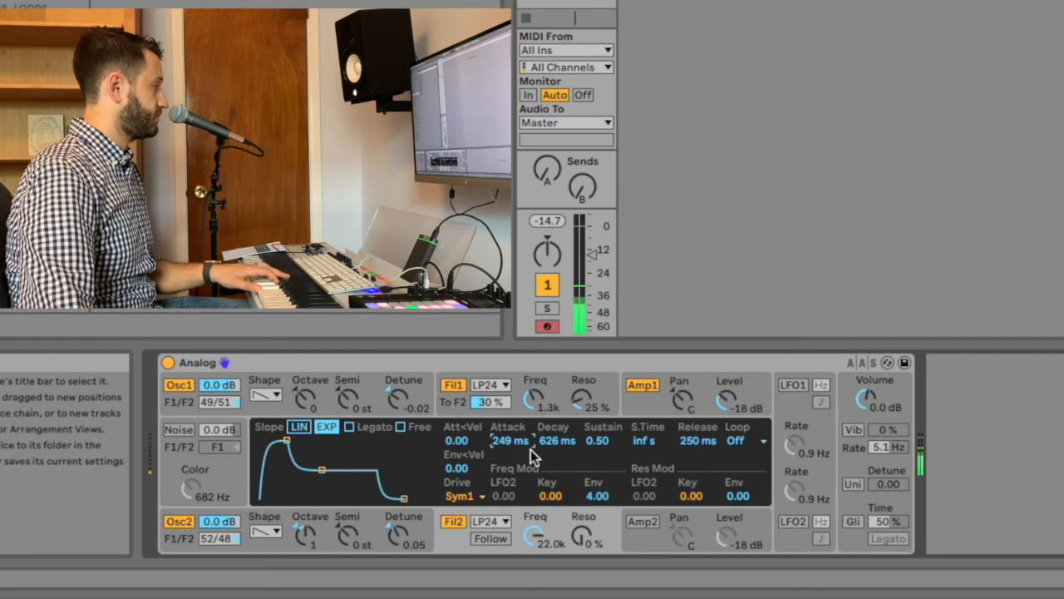
{"action": "left_click_drag", "start_coordinate": [598, 498], "coordinate": [598, 486]}
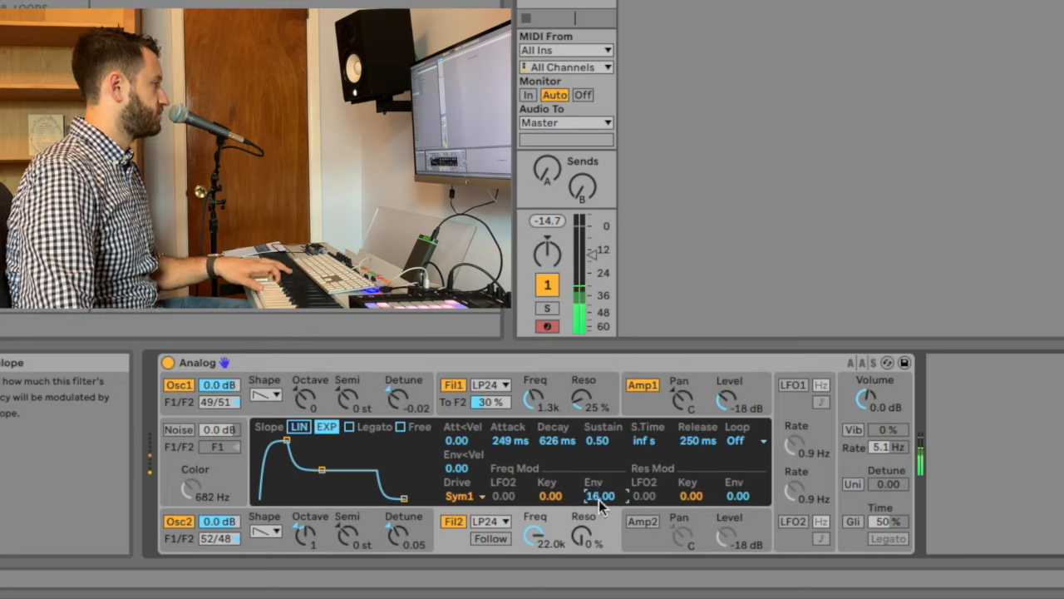
{"action": "left_click", "coordinate": [654, 523]}
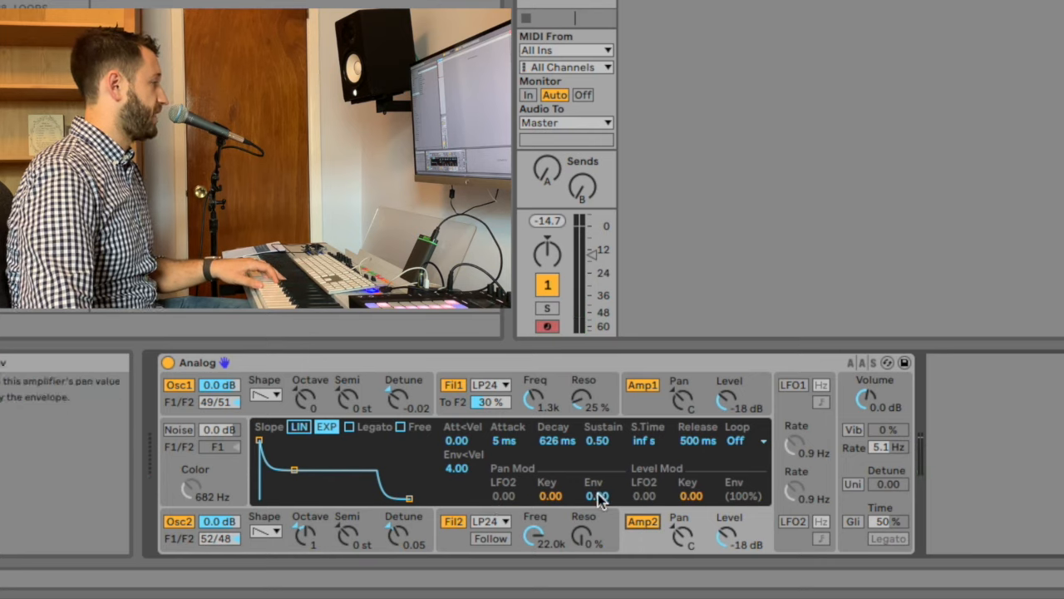
{"action": "left_click", "coordinate": [450, 533]}
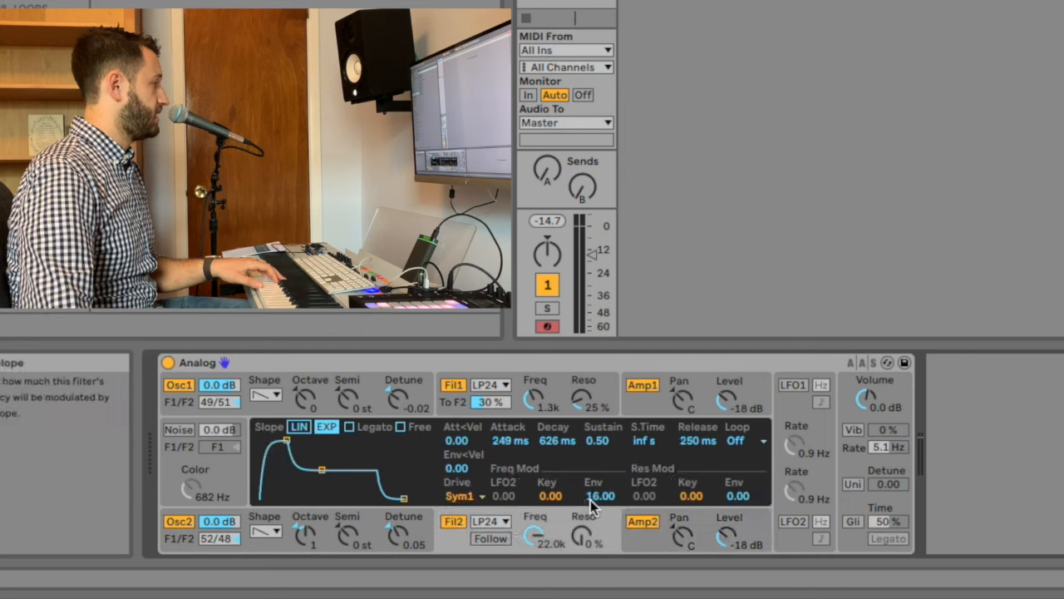
Compare the combined sound with Filter 1's frequency envelope modulation at 0.00 and at 16.00, keeping 16.00.
{"action": "left_click", "coordinate": [562, 383]}
{"action": "left_click", "coordinate": [606, 499]}
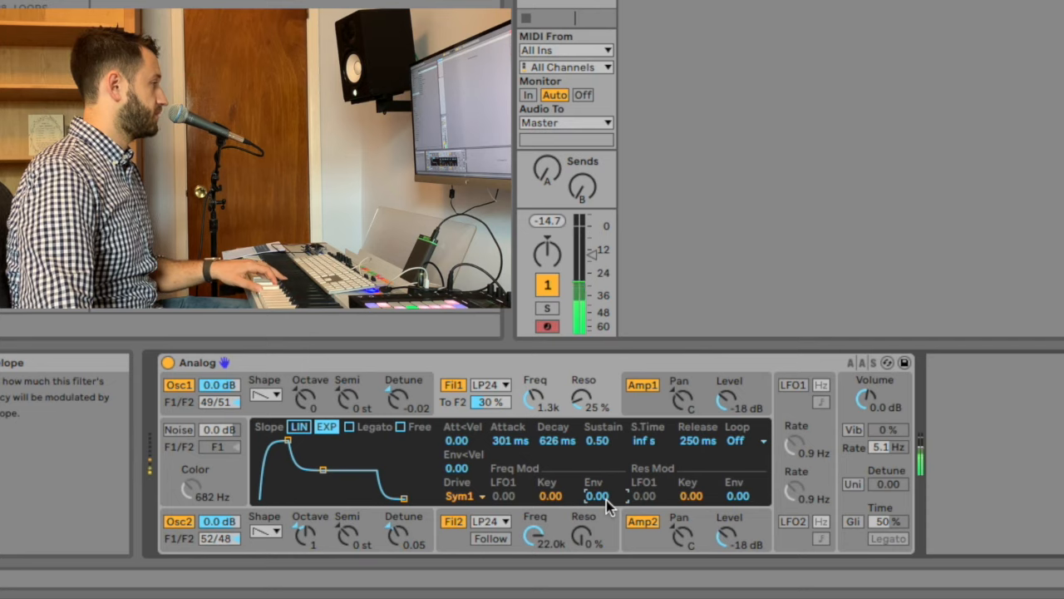
{"action": "left_click_drag", "start_coordinate": [606, 499], "coordinate": [606, 482]}
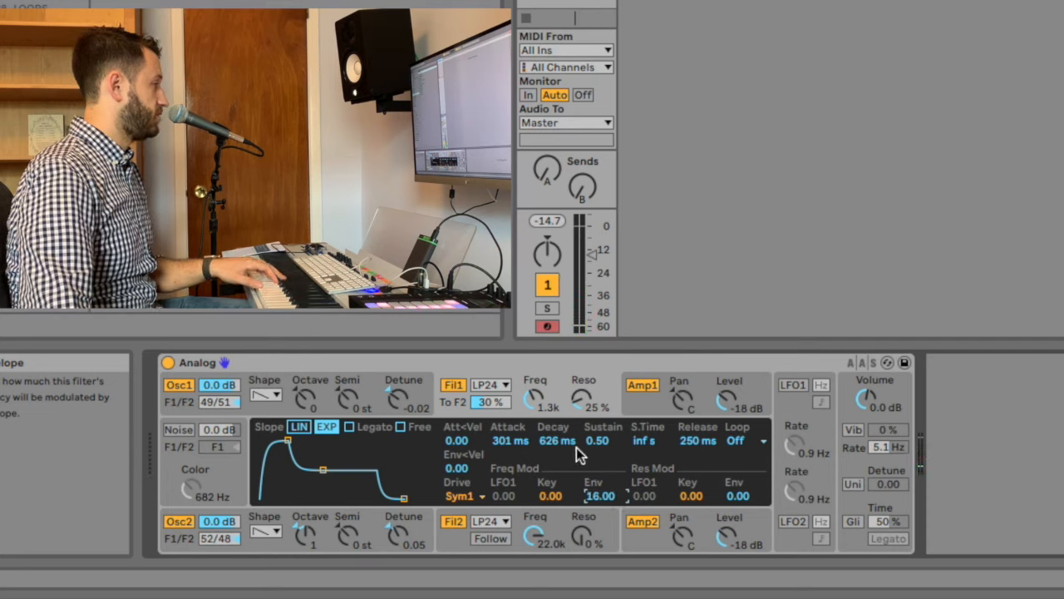
Set Filter 2's resonance to 16% and its cutoff frequency to 6.8k.
{"action": "left_click", "coordinate": [600, 520]}
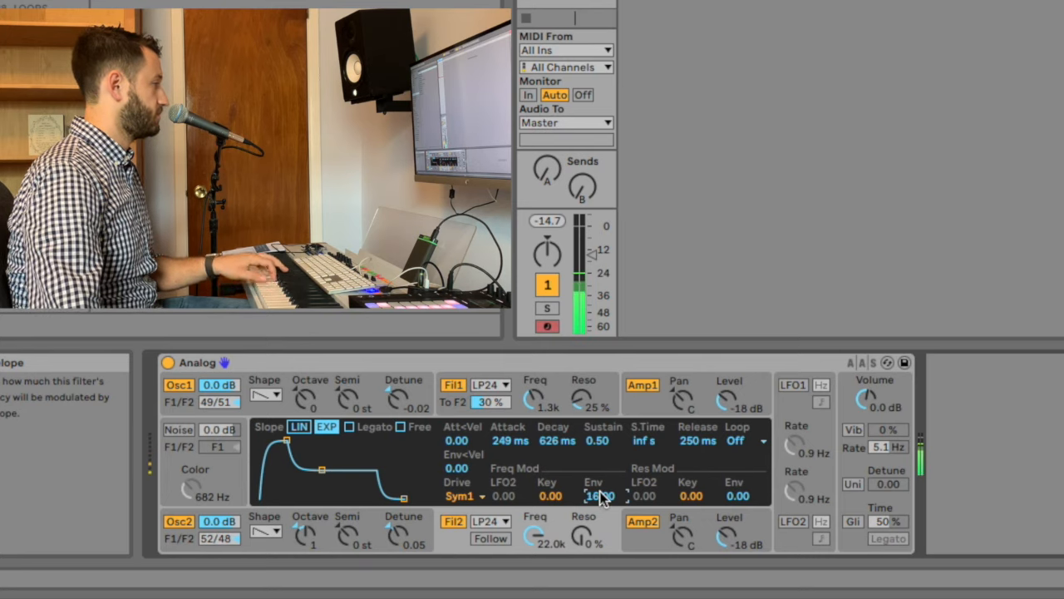
{"action": "left_click", "coordinate": [582, 537]}
{"action": "left_click_drag", "start_coordinate": [536, 539], "coordinate": [536, 546]}
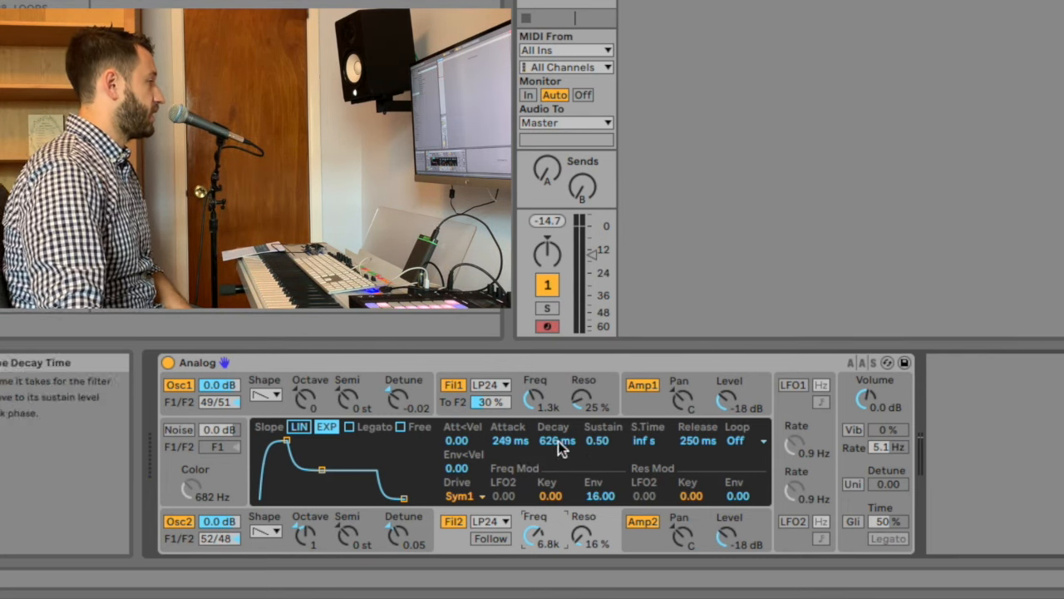
Try different decay and sustain values on Filter 2's envelope, ending at a 2.81 s decay and 0.00 sustain.
{"action": "left_click_drag", "start_coordinate": [558, 440], "coordinate": [558, 471]}
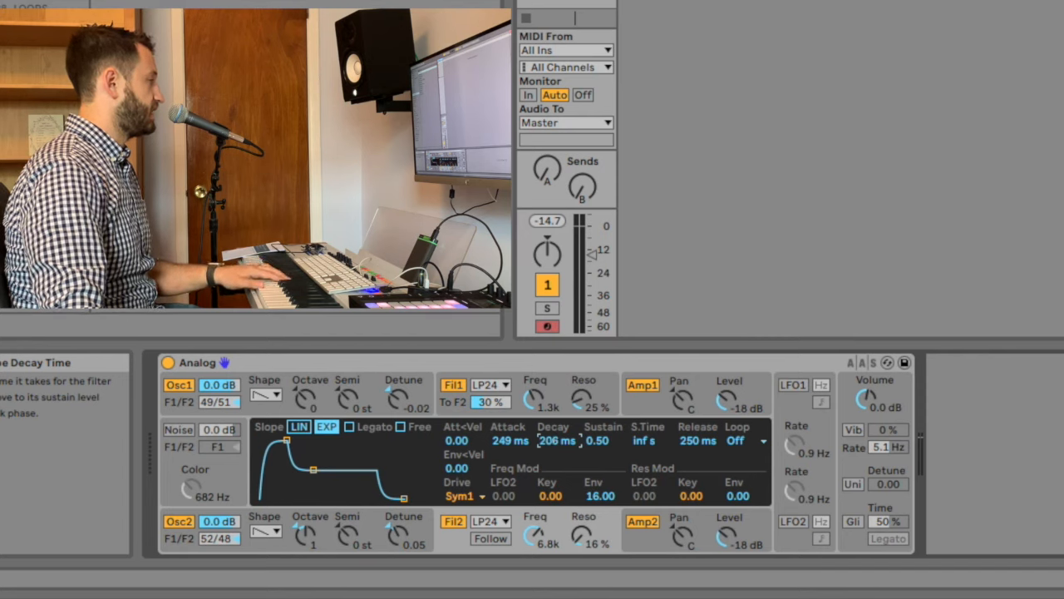
{"action": "left_click_drag", "start_coordinate": [605, 443], "coordinate": [605, 424]}
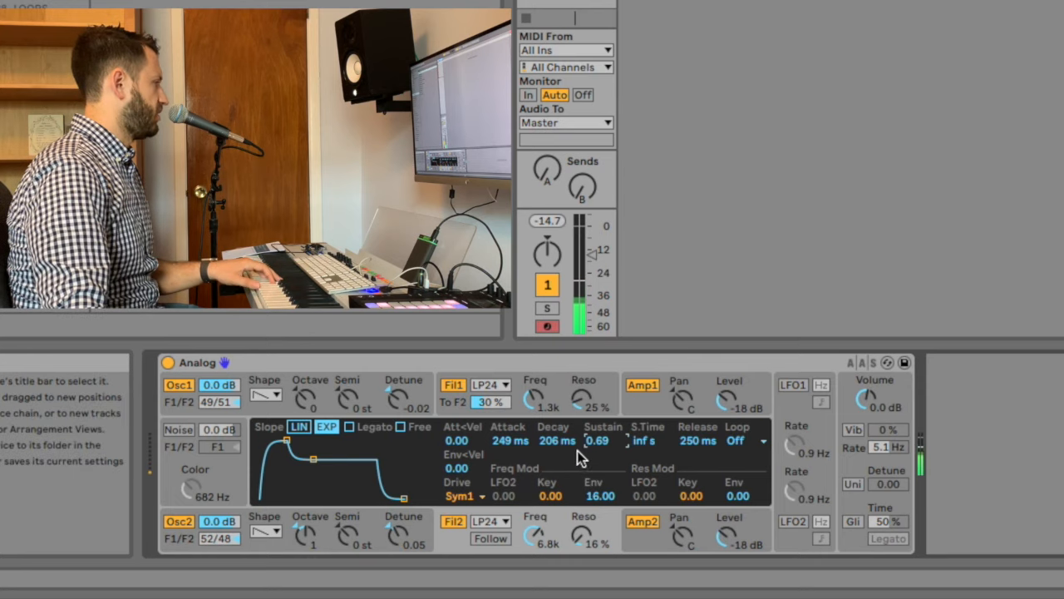
{"action": "left_click_drag", "start_coordinate": [597, 440], "coordinate": [553, 399]}
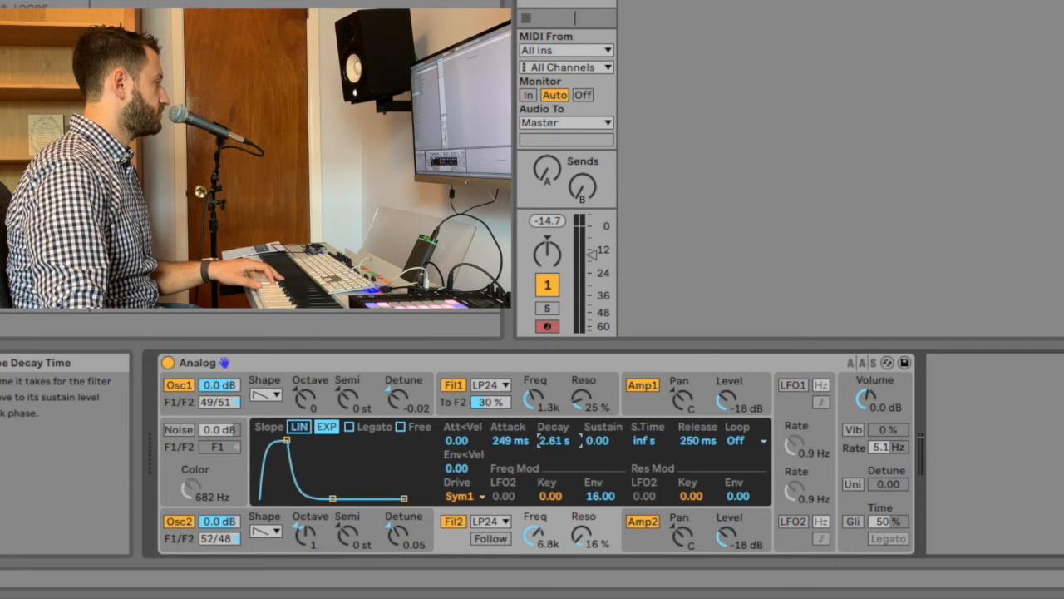
Switch off Filter 2 and Amplifier 2, and set Filter 1's envelope decay to 160 ms and sustain to 0.67.
{"action": "left_click", "coordinate": [453, 522]}
{"action": "left_click", "coordinate": [644, 523]}
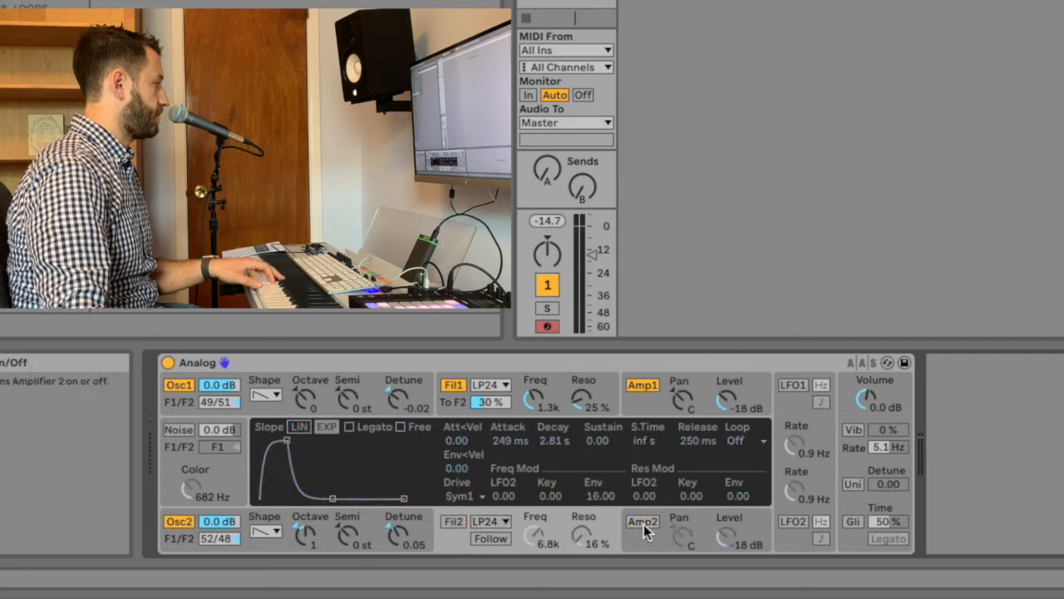
{"action": "left_click", "coordinate": [565, 384]}
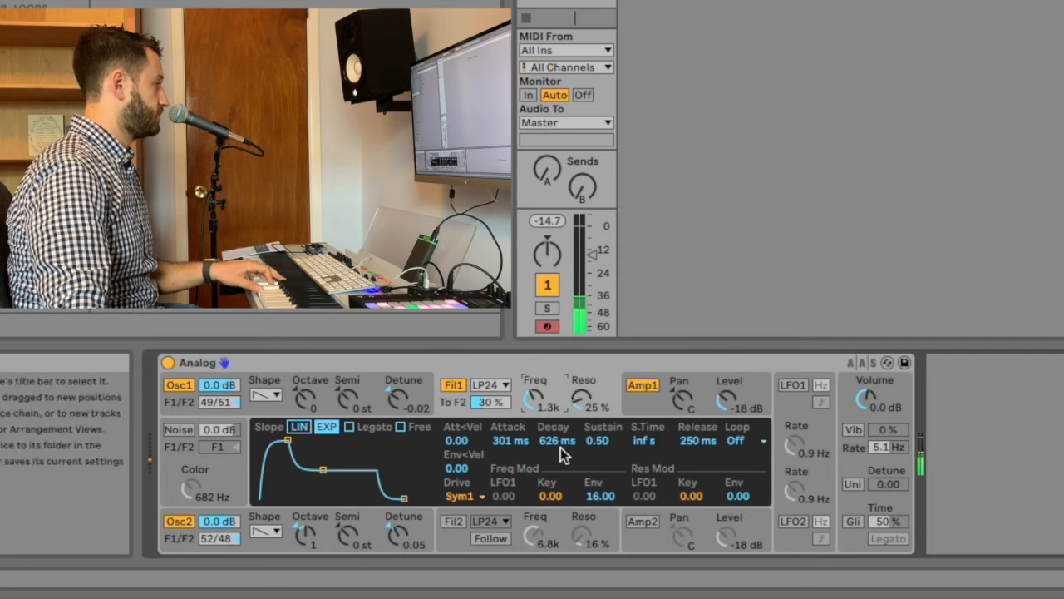
{"action": "left_click_drag", "start_coordinate": [597, 441], "coordinate": [597, 478]}
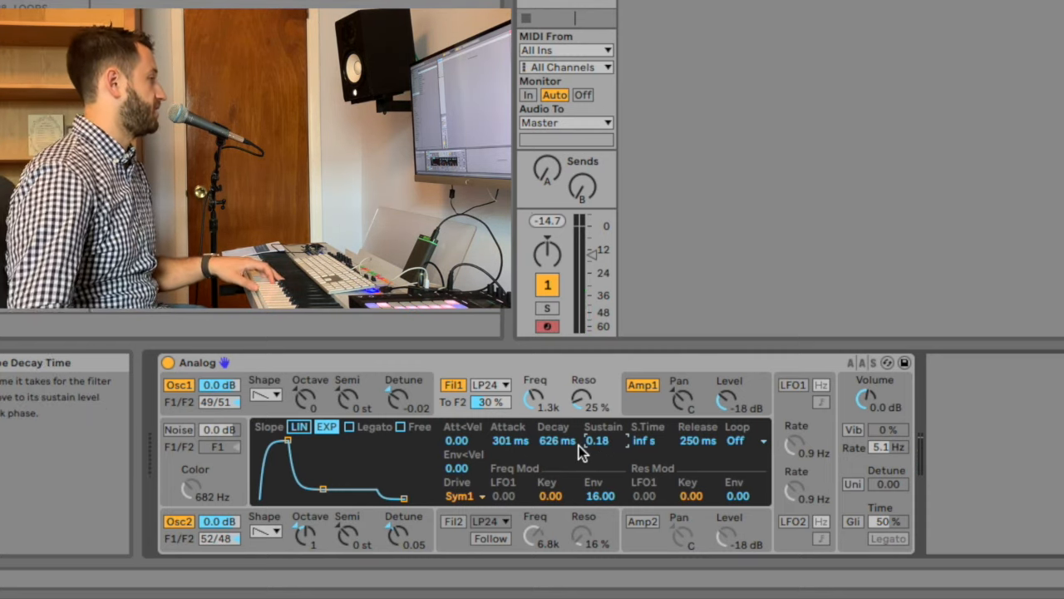
{"action": "left_click_drag", "start_coordinate": [597, 441], "coordinate": [554, 475]}
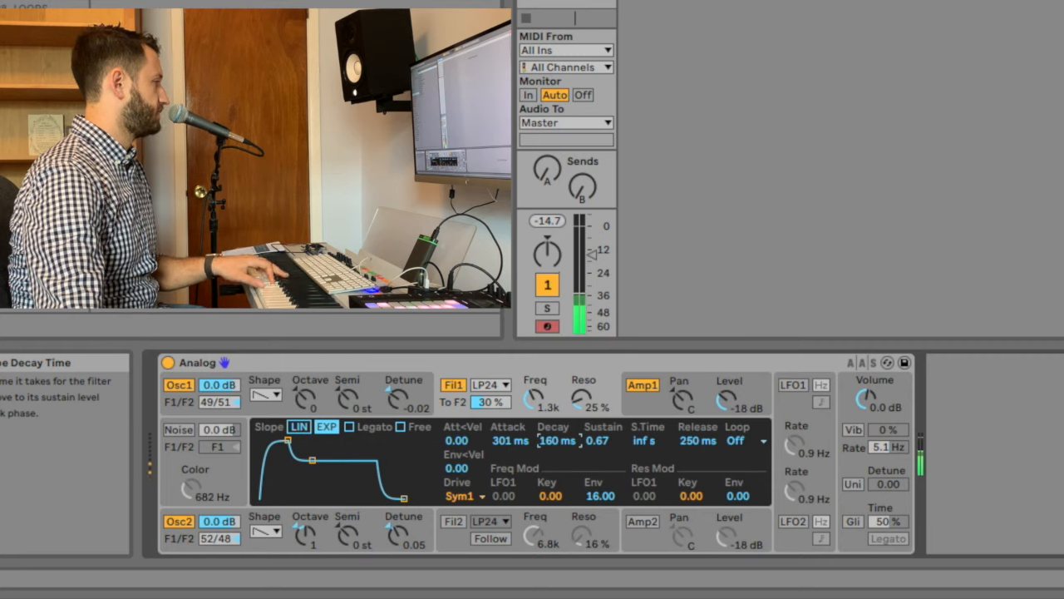
Switch Filter 2 and Amplifier 2 back on, and set Filter 2's envelope decay to 97 ms and sustain to 0.54.
{"action": "left_click", "coordinate": [549, 531]}
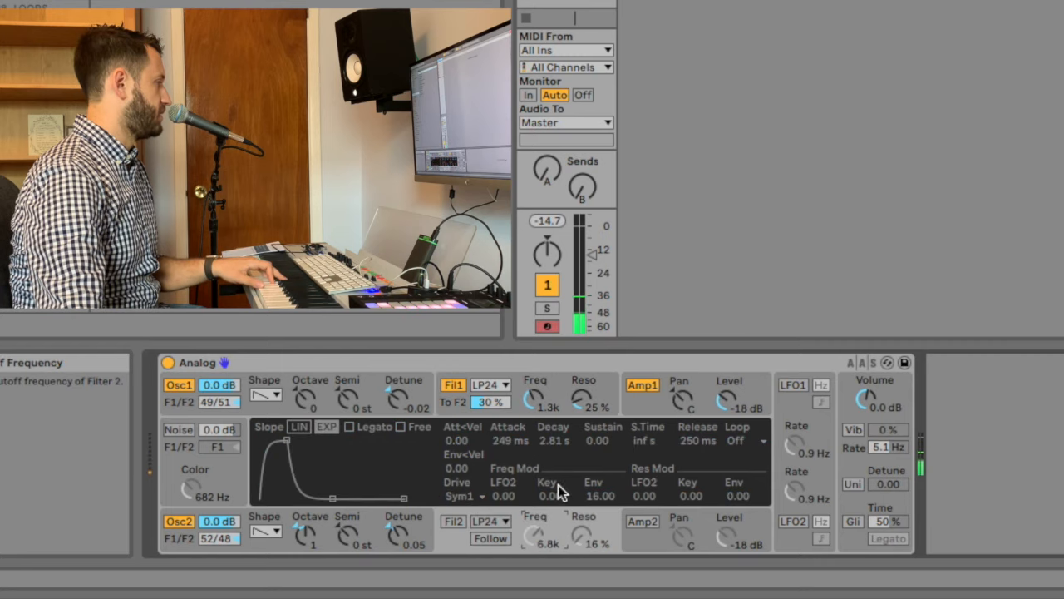
{"action": "left_click", "coordinate": [454, 522]}
{"action": "left_click", "coordinate": [642, 521]}
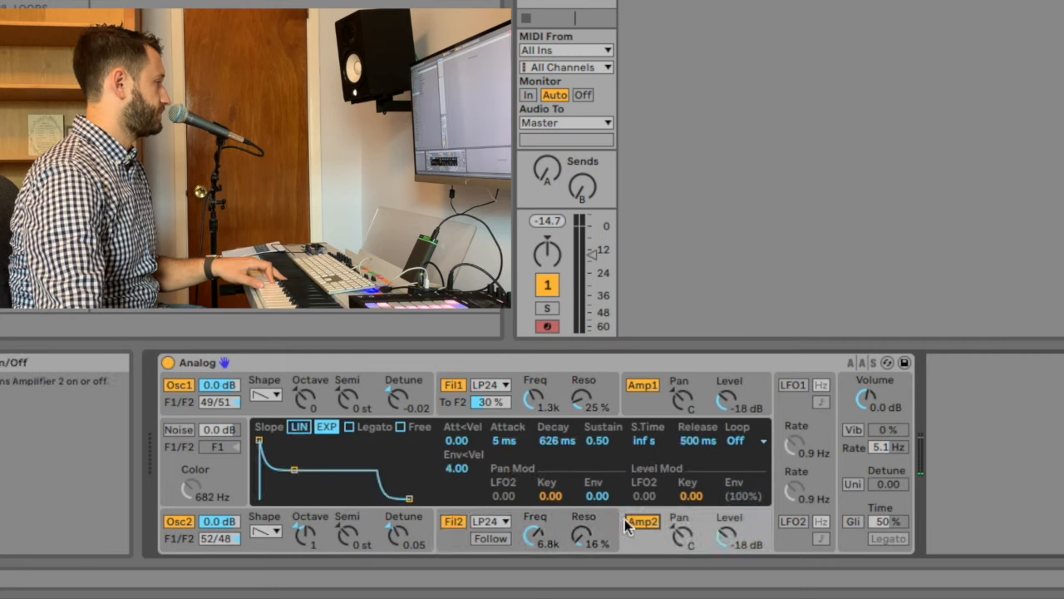
{"action": "left_click", "coordinate": [457, 540]}
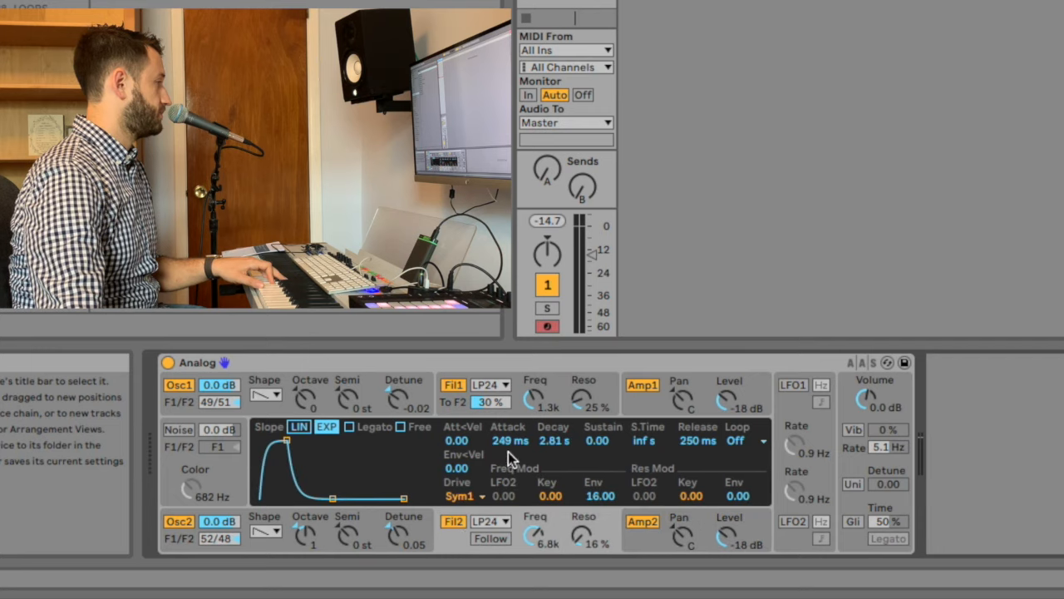
{"action": "left_click_drag", "start_coordinate": [542, 445], "coordinate": [542, 499]}
{"action": "left_click_drag", "start_coordinate": [554, 440], "coordinate": [597, 418]}
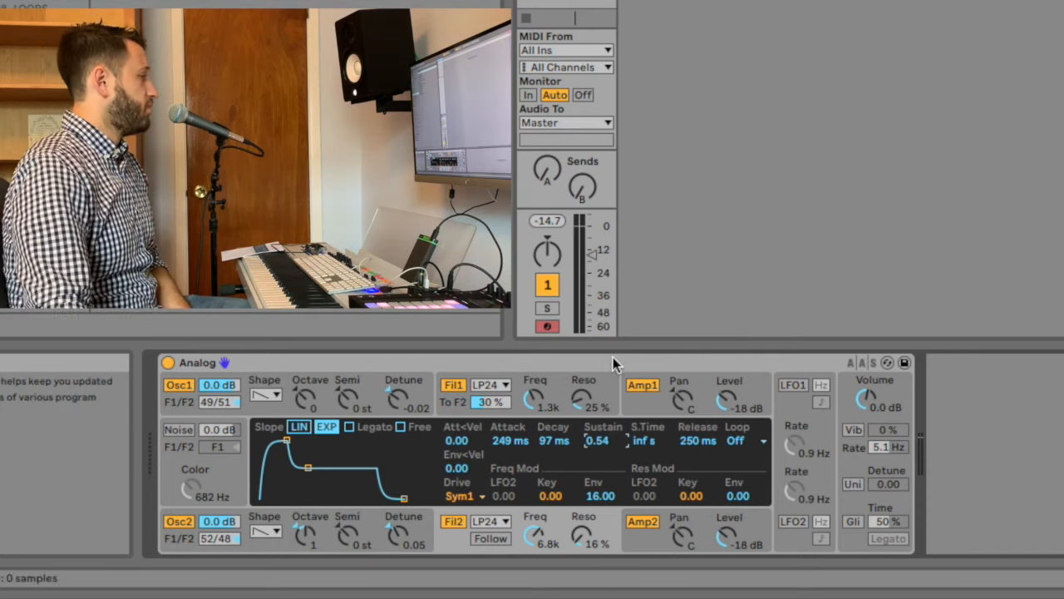
Try panning Amplifier 1 to 23L and Amplifier 2 to 24R, and reset both to centre.
{"action": "left_click", "coordinate": [646, 385]}
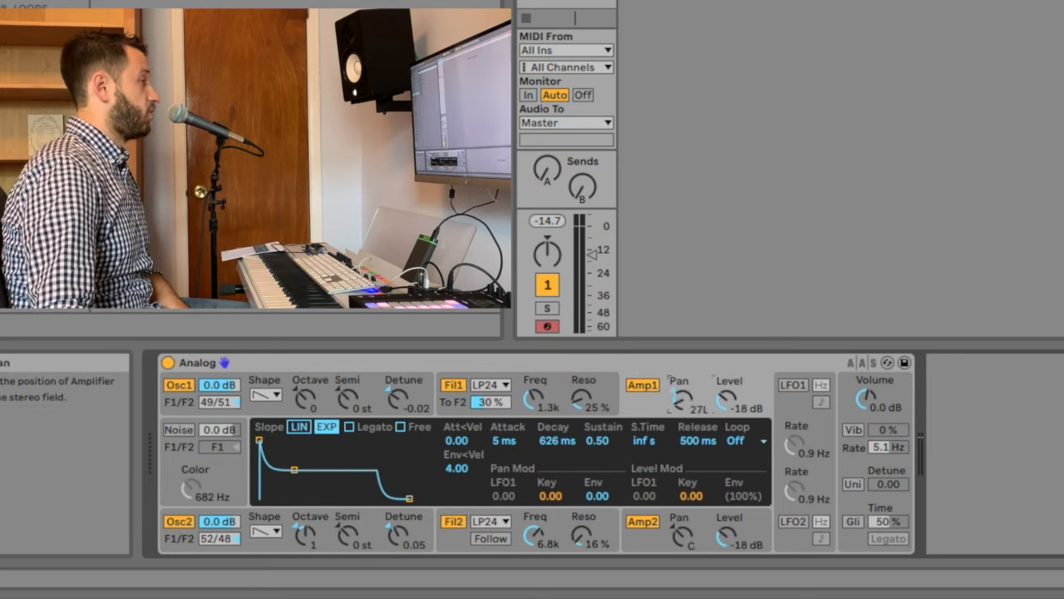
{"action": "left_click_drag", "start_coordinate": [681, 536], "coordinate": [682, 520]}
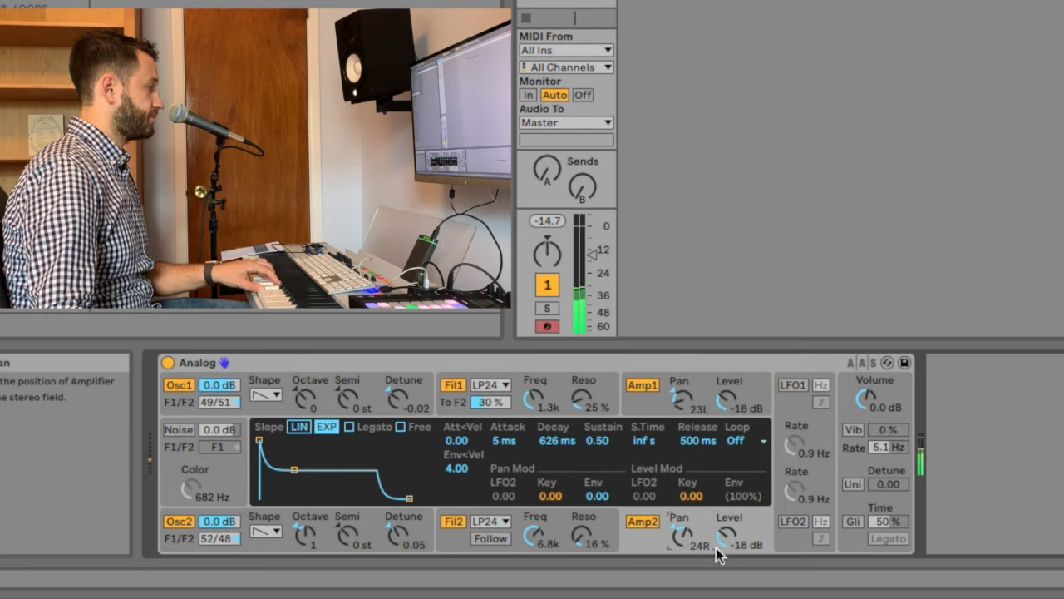
{"action": "double_click", "coordinate": [689, 402]}
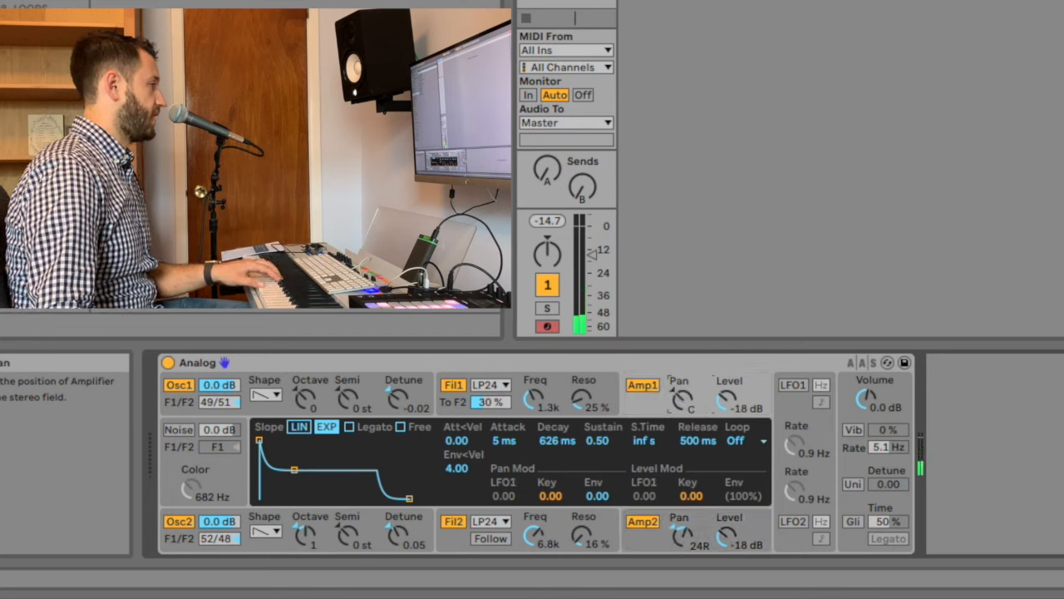
{"action": "double_click", "coordinate": [680, 537]}
Pan Amplifier 1 to 25L and Amplifier 2 to 29R, and bring up Oscillator 1's settings.
{"action": "left_click_drag", "start_coordinate": [690, 400], "coordinate": [690, 421]}
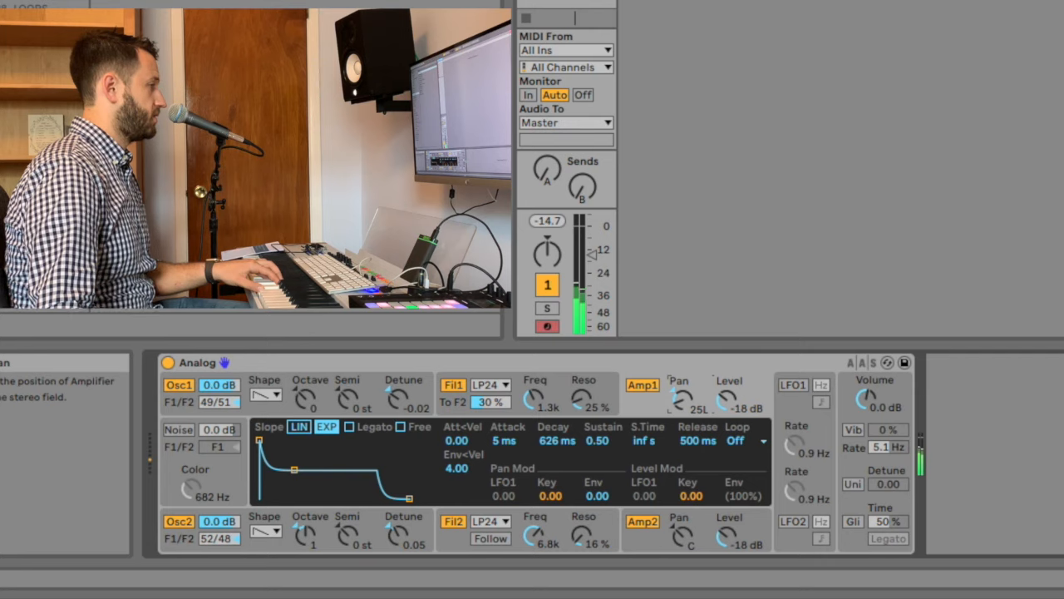
{"action": "left_click_drag", "start_coordinate": [680, 538], "coordinate": [680, 524]}
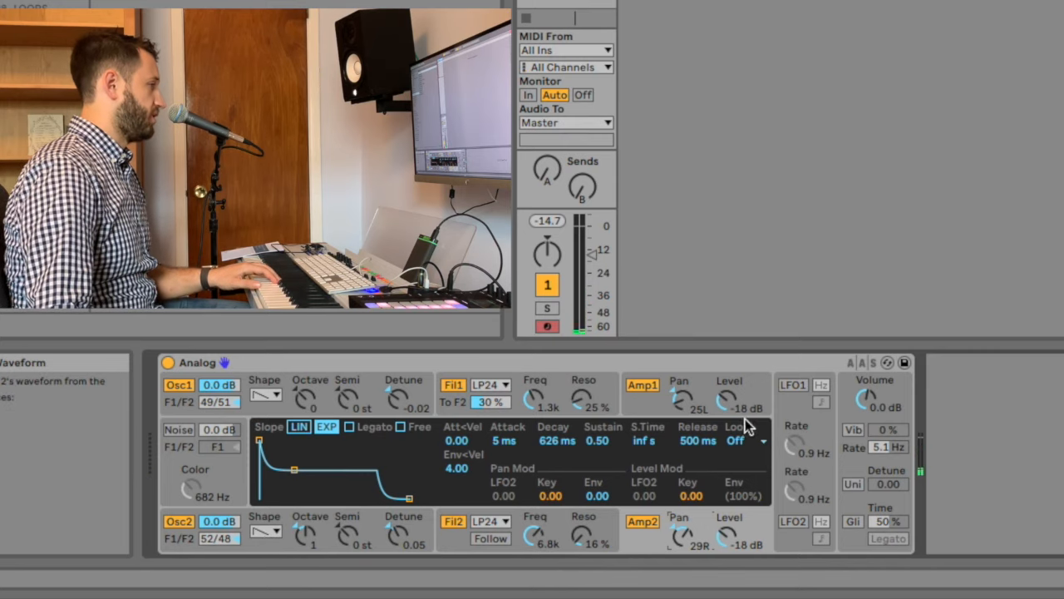
{"action": "left_click", "coordinate": [376, 387]}
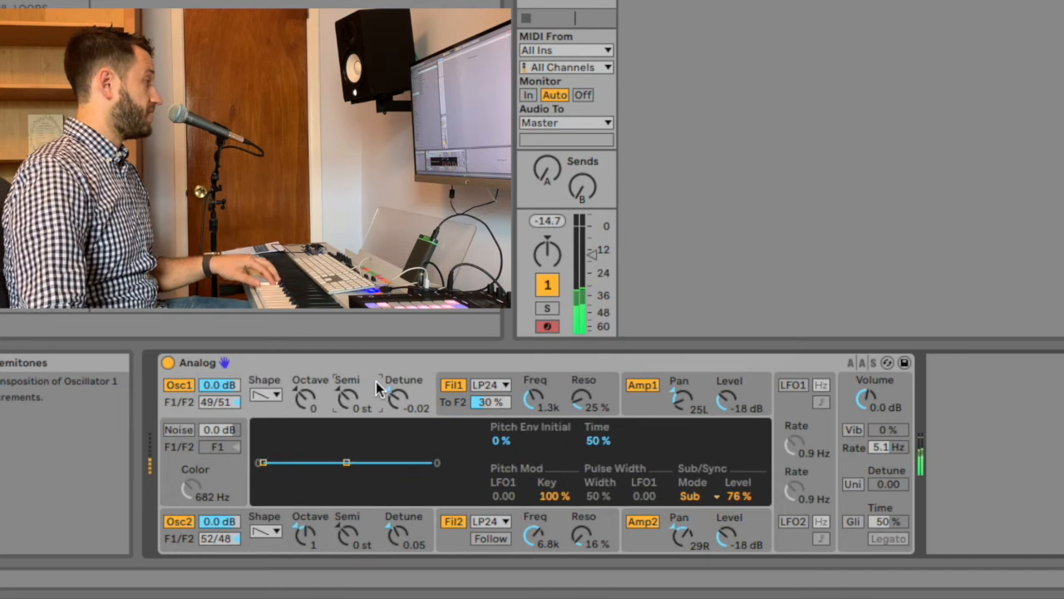
Turn on LFO 1 and set its rate to 0.3 Hz.
{"action": "left_click", "coordinate": [793, 387]}
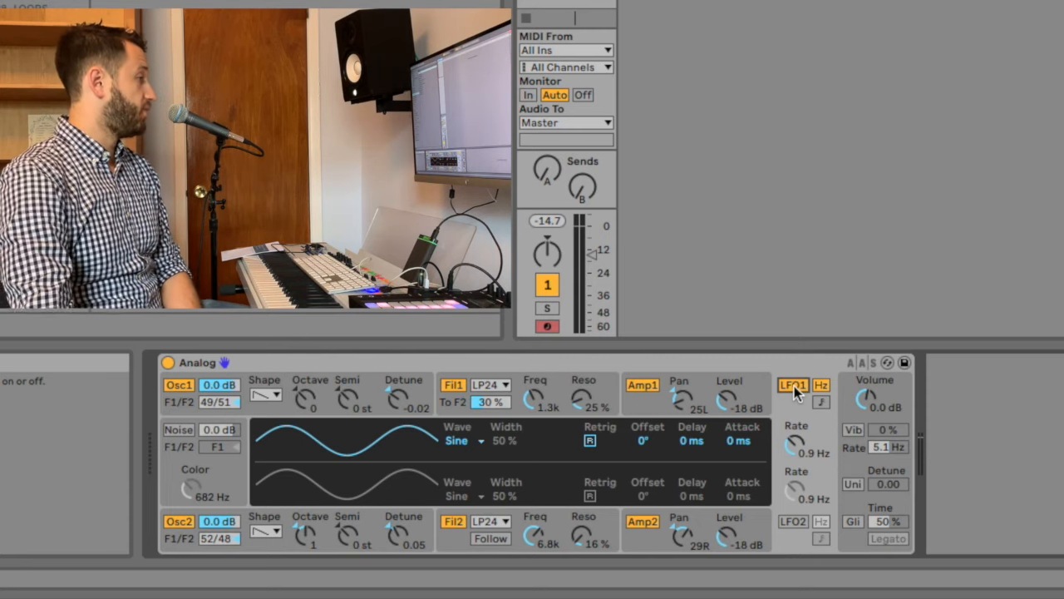
{"action": "left_click", "coordinate": [795, 446]}
{"action": "left_click_drag", "start_coordinate": [796, 446], "coordinate": [796, 462]}
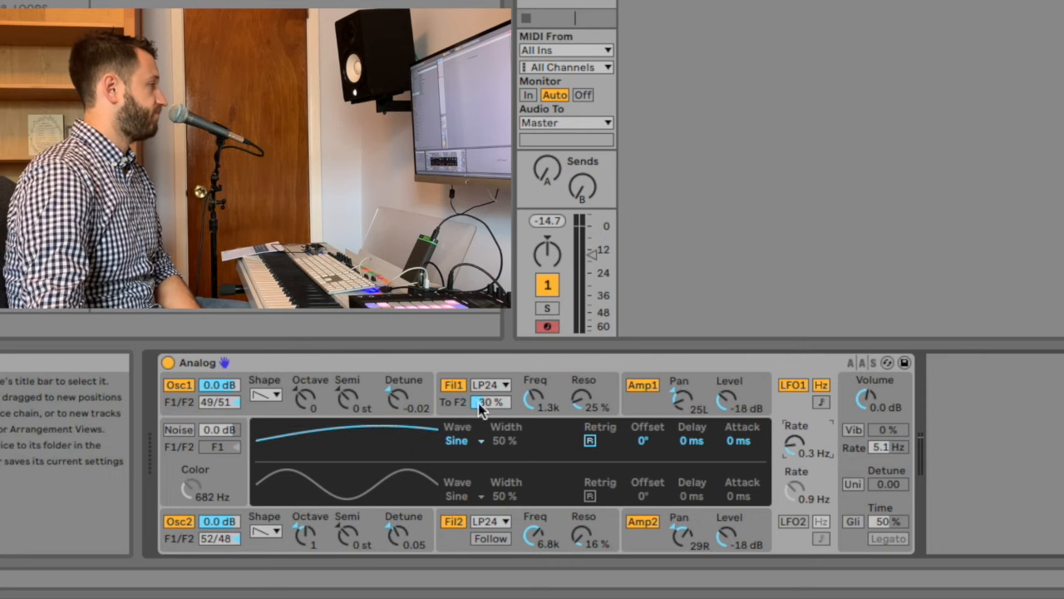
Set Oscillator 1's pitch modulation from LFO 1 to 0.02, and raise LFO 1's rate to 0.4 Hz.
{"action": "left_click", "coordinate": [379, 384]}
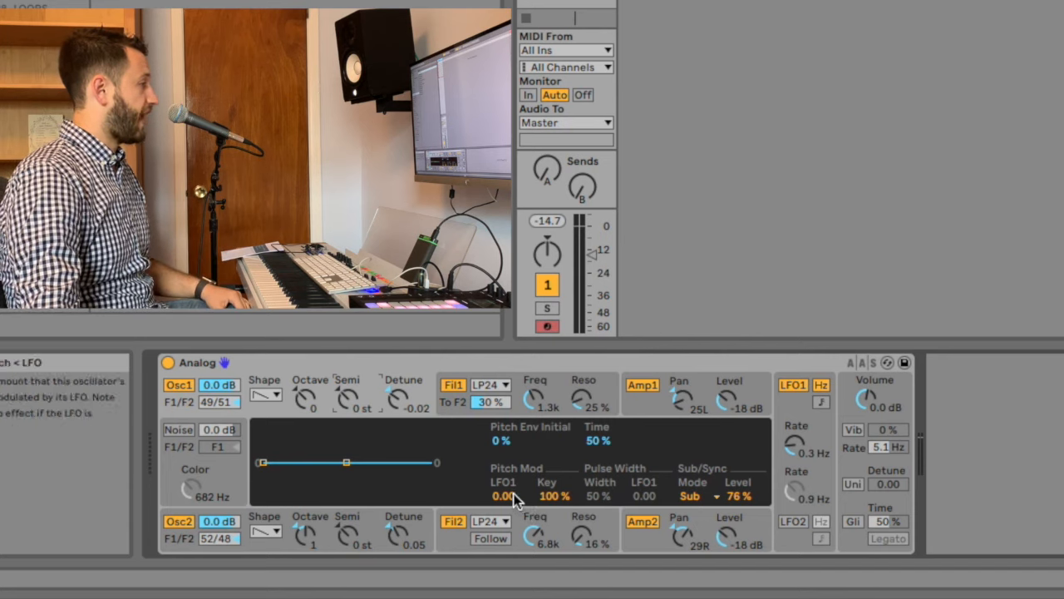
{"action": "left_click_drag", "start_coordinate": [503, 497], "coordinate": [504, 495]}
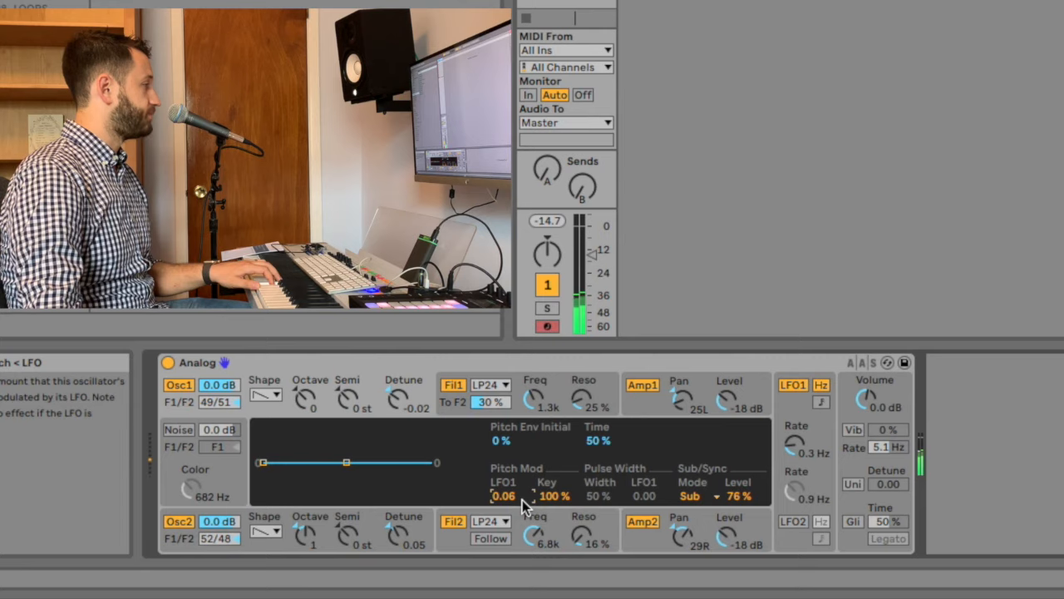
{"action": "left_click_drag", "start_coordinate": [513, 498], "coordinate": [514, 512]}
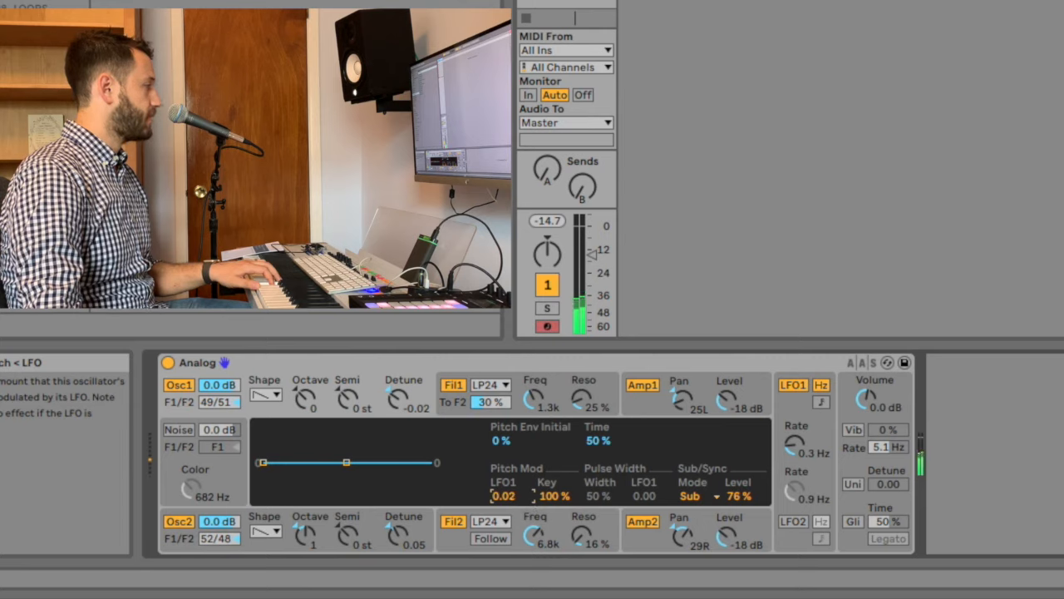
{"action": "left_click_drag", "start_coordinate": [523, 497], "coordinate": [523, 485]}
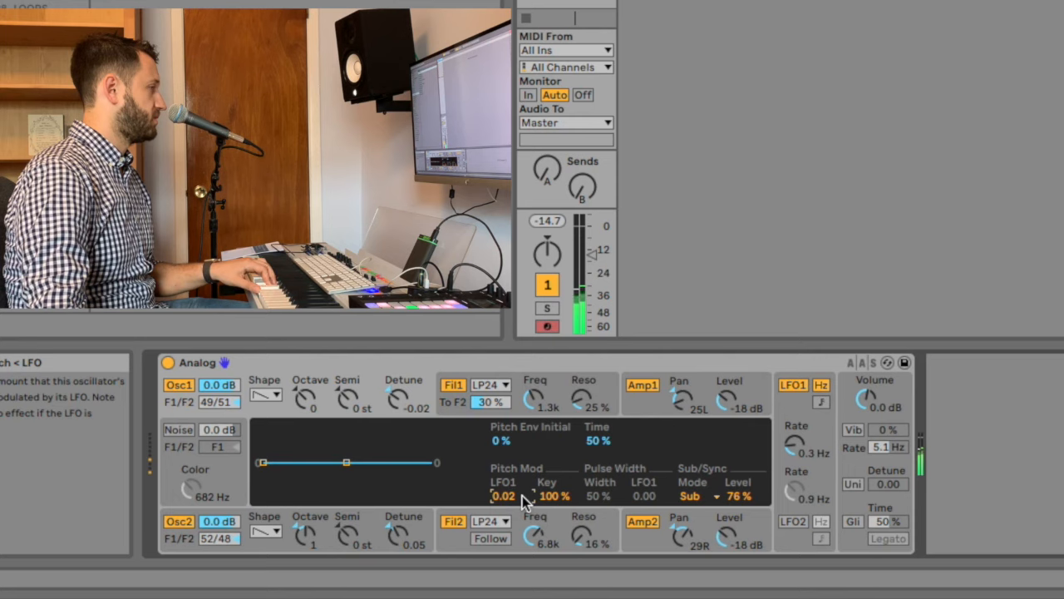
{"action": "left_click_drag", "start_coordinate": [799, 458], "coordinate": [799, 450]}
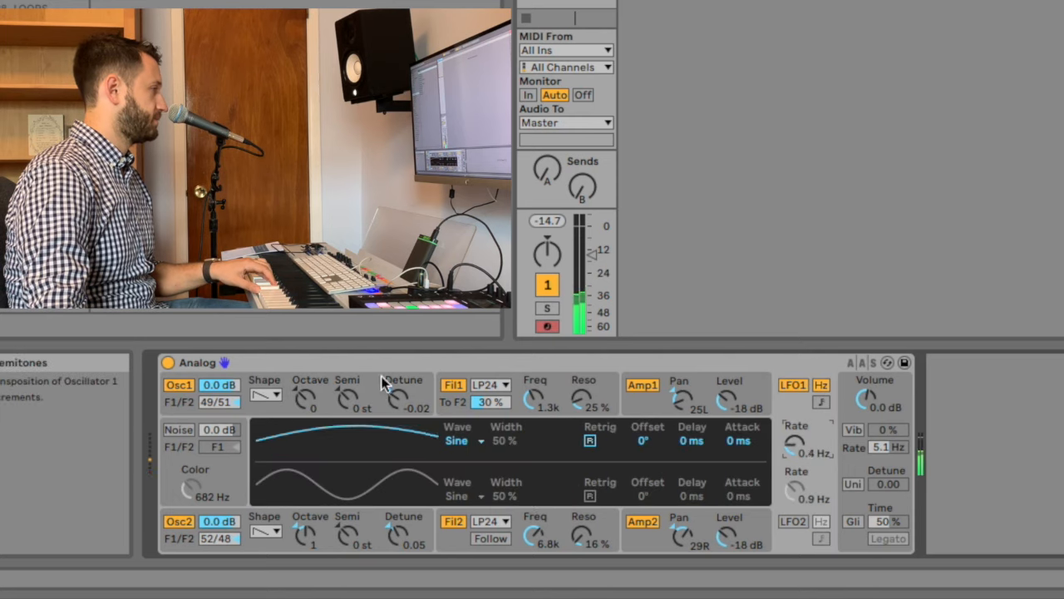
{"action": "left_click", "coordinate": [356, 396]}
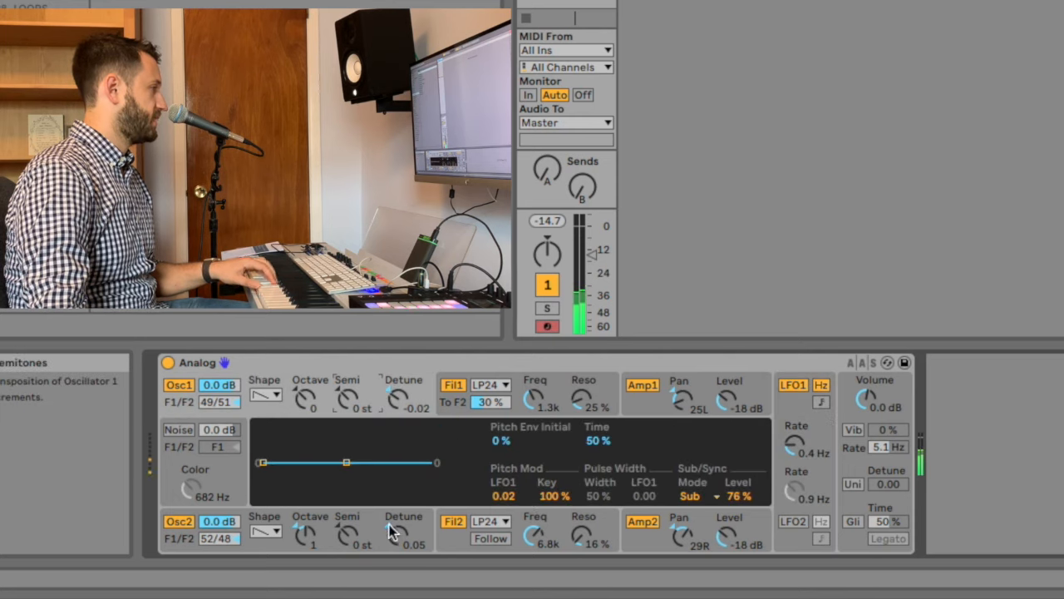
Turn on LFO 2 with a rate of 0.5 Hz, and bring up Oscillator 2's settings.
{"action": "left_click", "coordinate": [792, 520]}
{"action": "left_click_drag", "start_coordinate": [796, 490], "coordinate": [795, 504]}
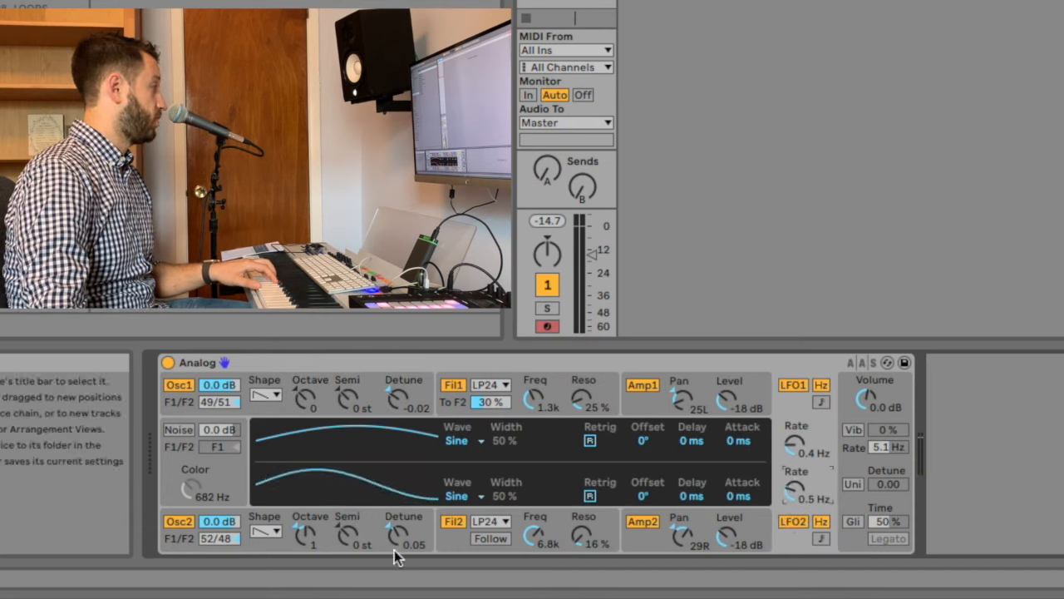
{"action": "left_click", "coordinate": [411, 531]}
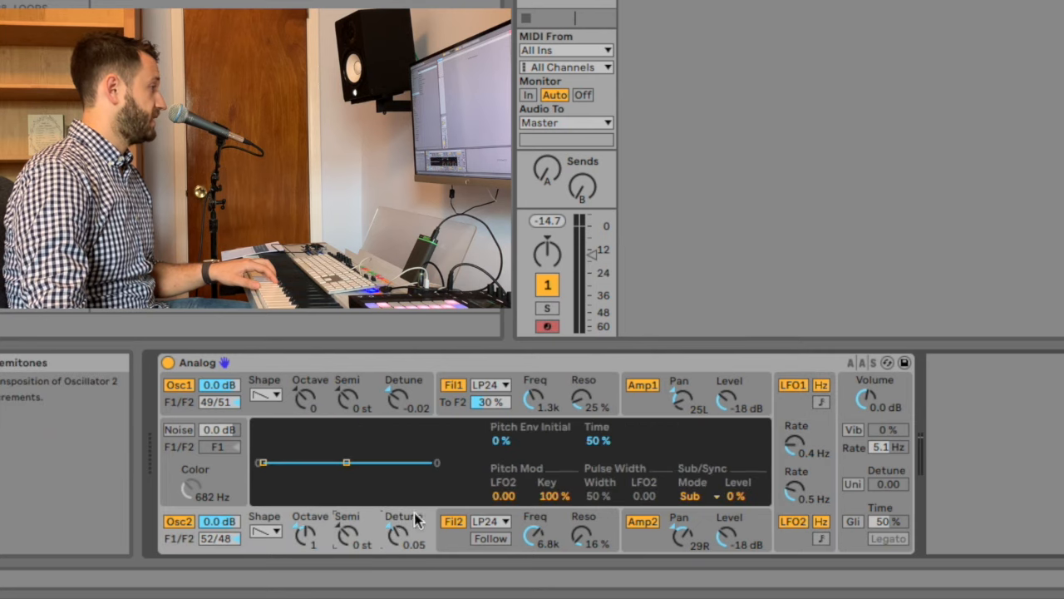
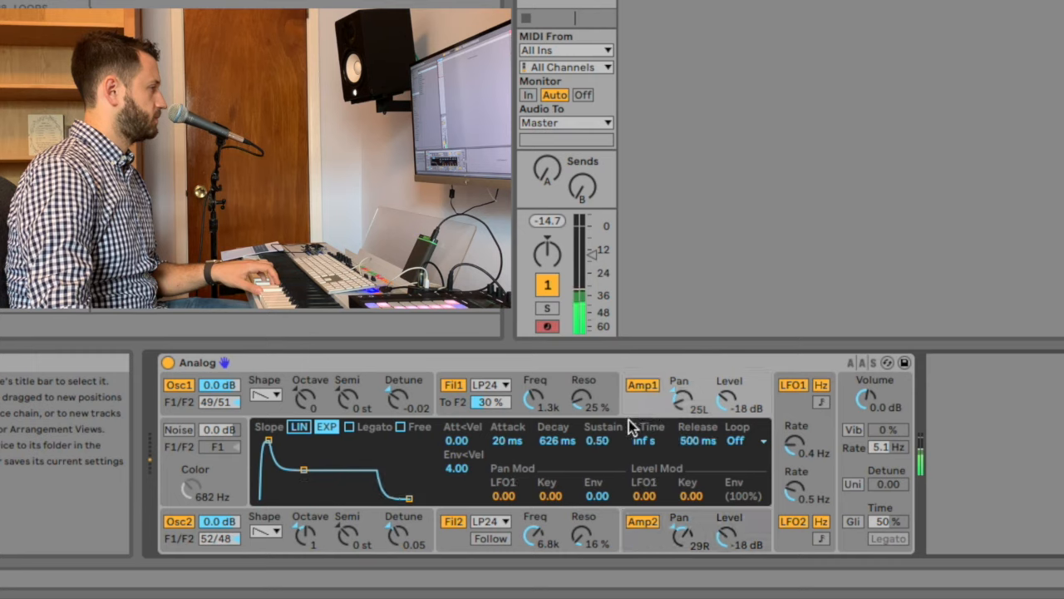
Set Amplifier 1's envelope sustain to 0.37 and attack to 45 ms, and Amplifier 2's envelope attack to 62 ms.
{"action": "left_click_drag", "start_coordinate": [610, 440], "coordinate": [610, 445]}
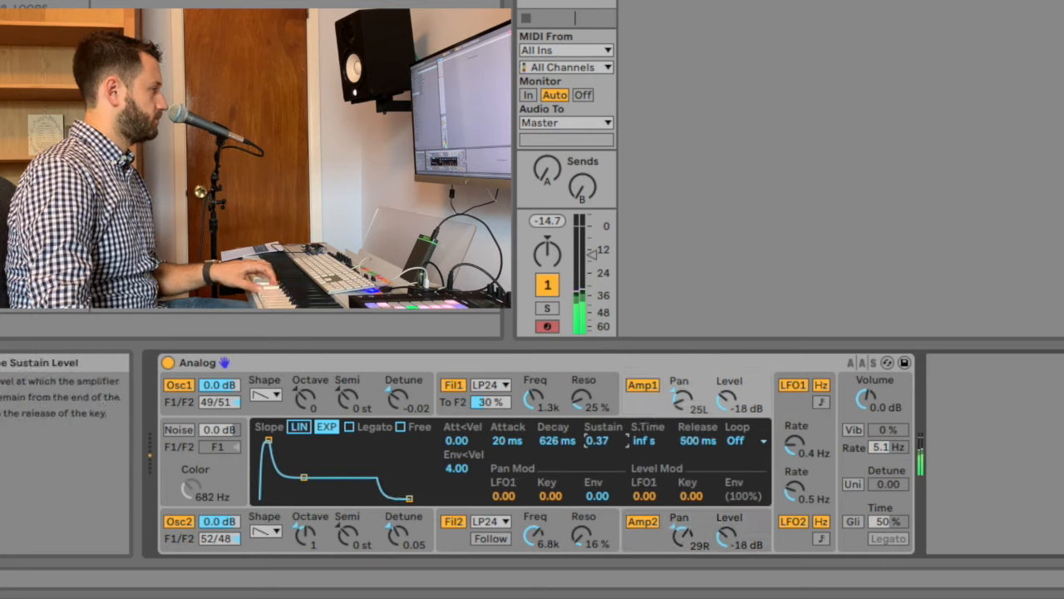
{"action": "left_click_drag", "start_coordinate": [504, 452], "coordinate": [504, 435]}
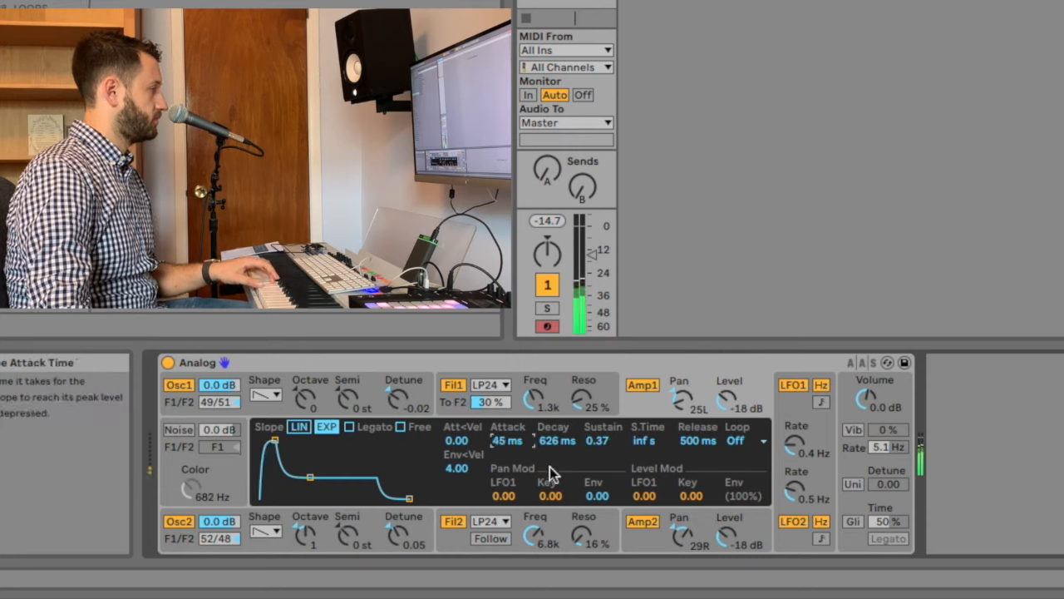
{"action": "left_click", "coordinate": [646, 550]}
{"action": "left_click_drag", "start_coordinate": [503, 443], "coordinate": [503, 412]}
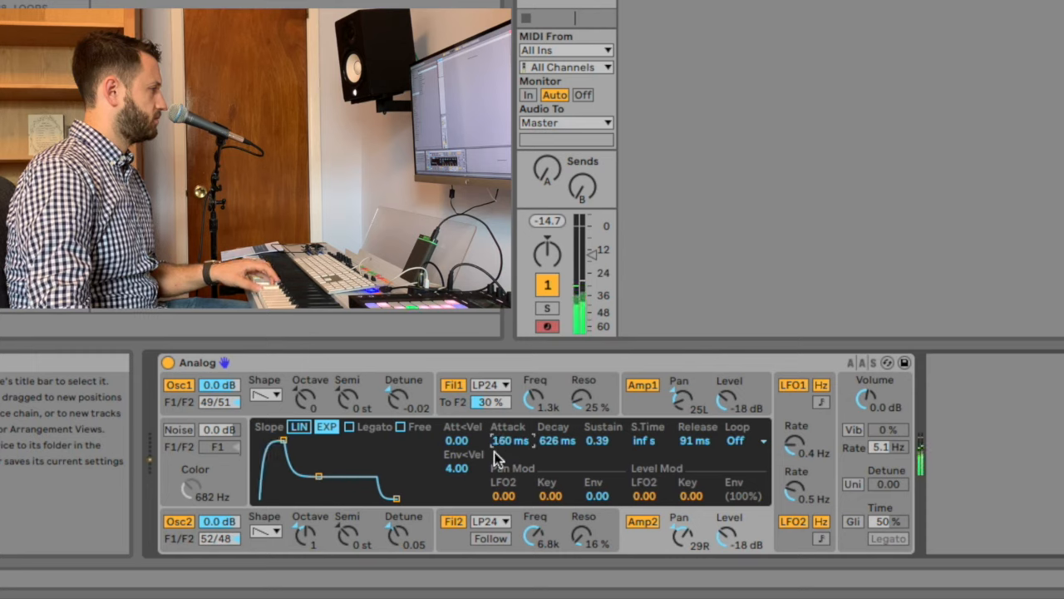
{"action": "left_click_drag", "start_coordinate": [515, 448], "coordinate": [514, 473]}
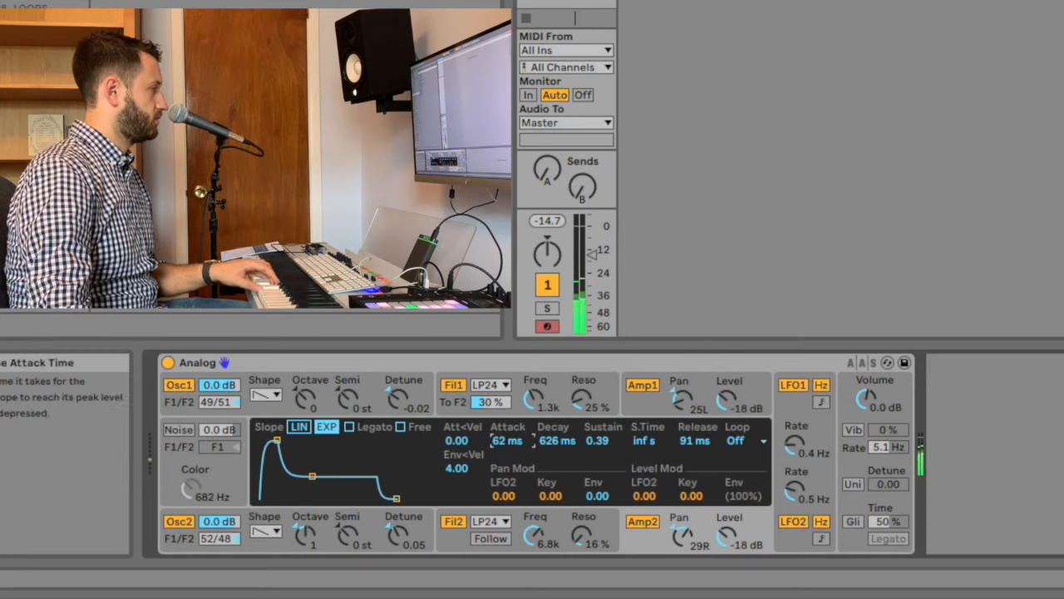
Set the LFO pan modulation to 0.31 for Amplifier 1 and 0.25 for Amplifier 2.
{"action": "left_click", "coordinate": [637, 398]}
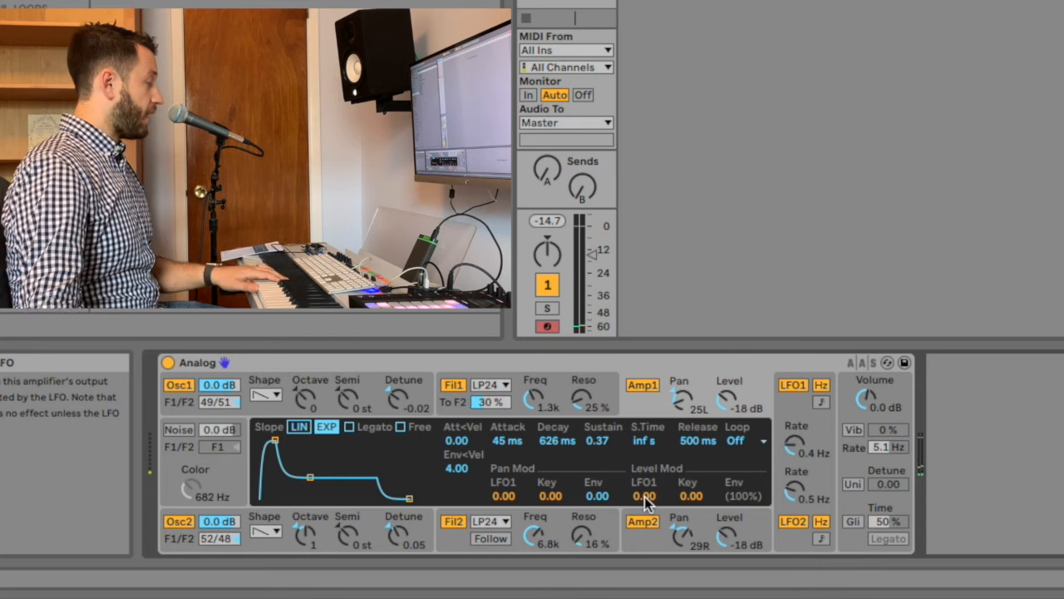
{"action": "left_click", "coordinate": [365, 378]}
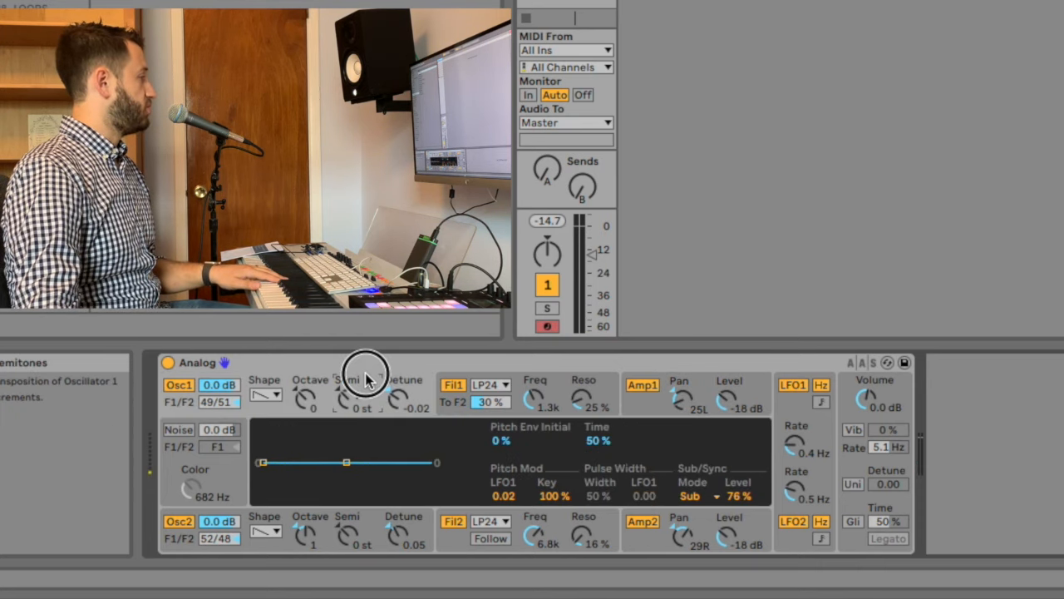
{"action": "left_click", "coordinate": [648, 405]}
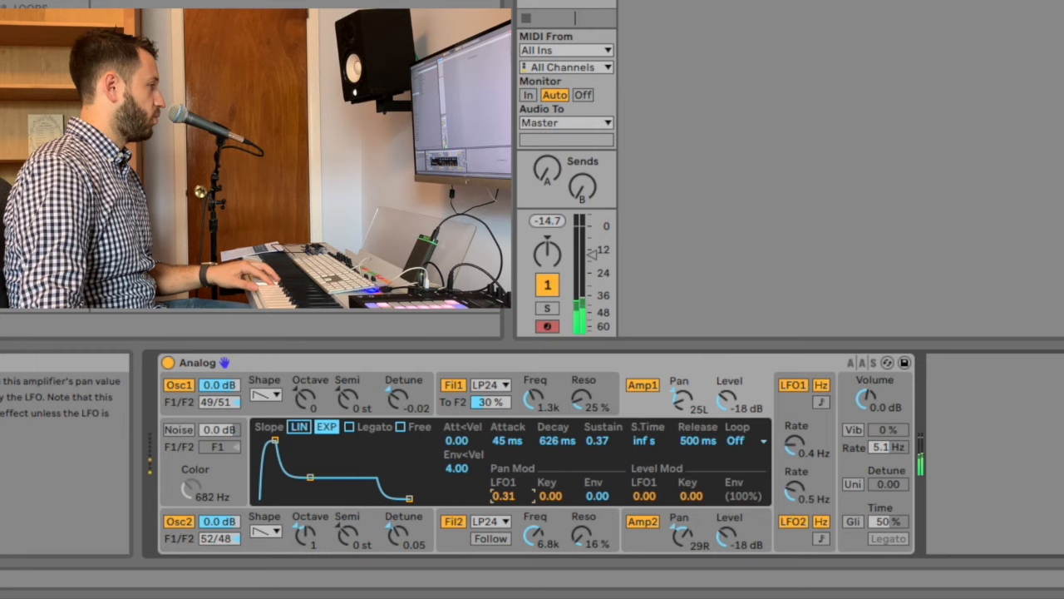
{"action": "left_click", "coordinate": [641, 541]}
{"action": "left_click_drag", "start_coordinate": [492, 496], "coordinate": [499, 461]}
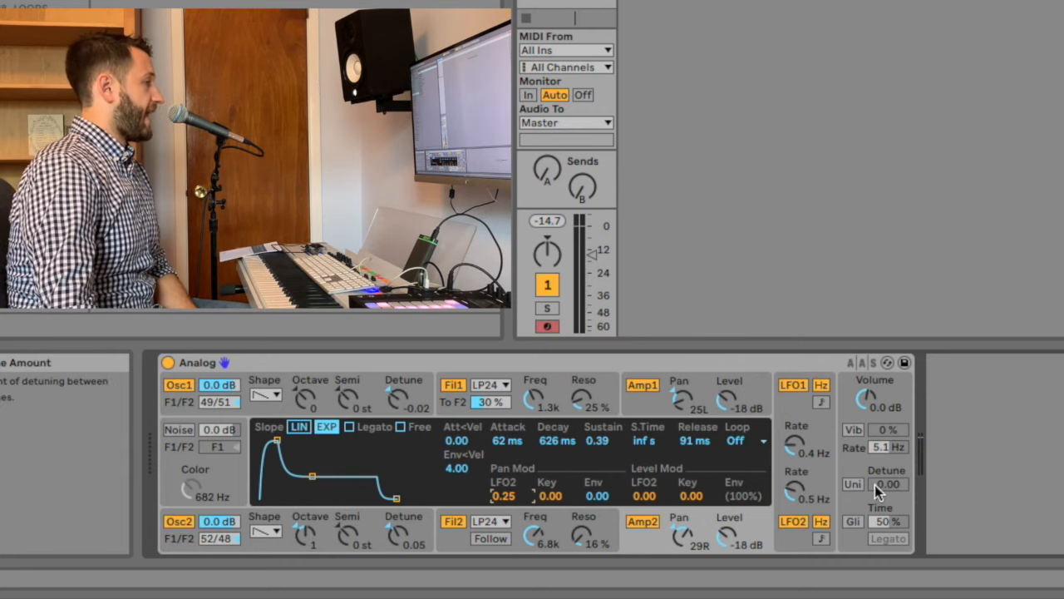
Turn on unison with 4 voices and set its detune to 11.72.
{"action": "left_click", "coordinate": [857, 486]}
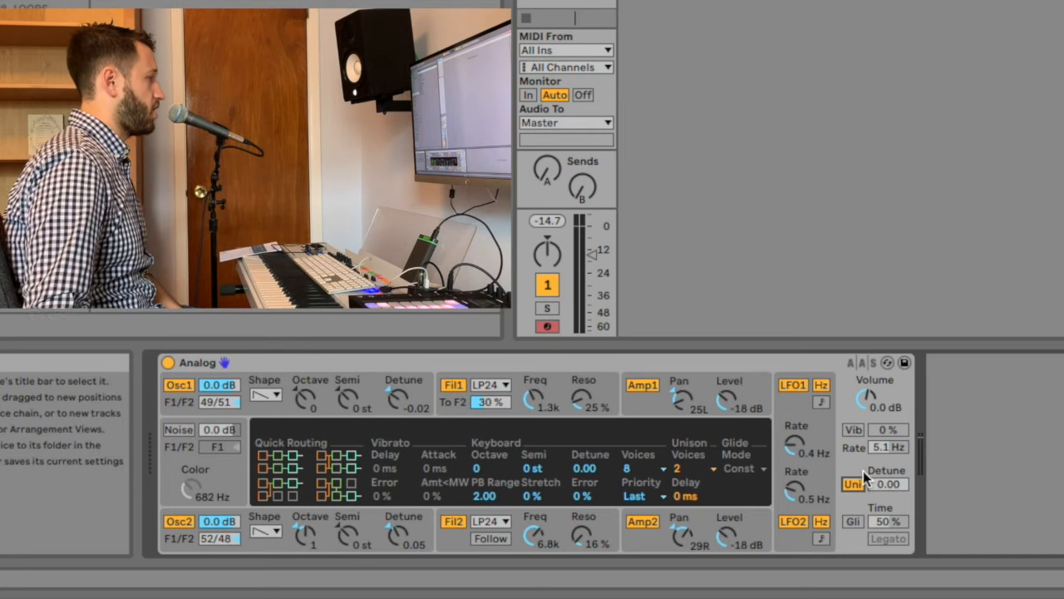
{"action": "left_click", "coordinate": [679, 469]}
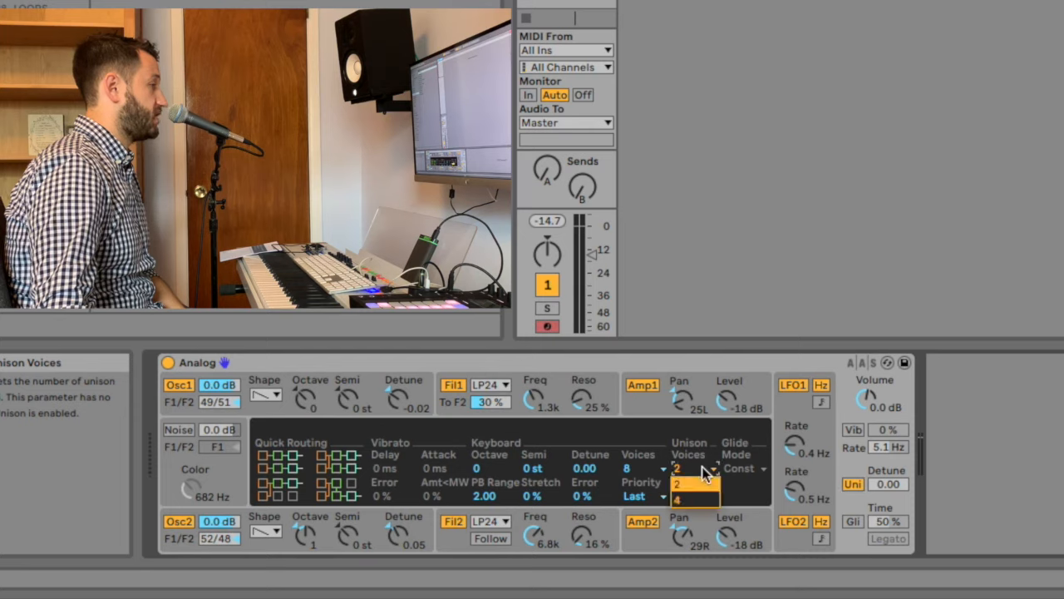
{"action": "left_click", "coordinate": [694, 497]}
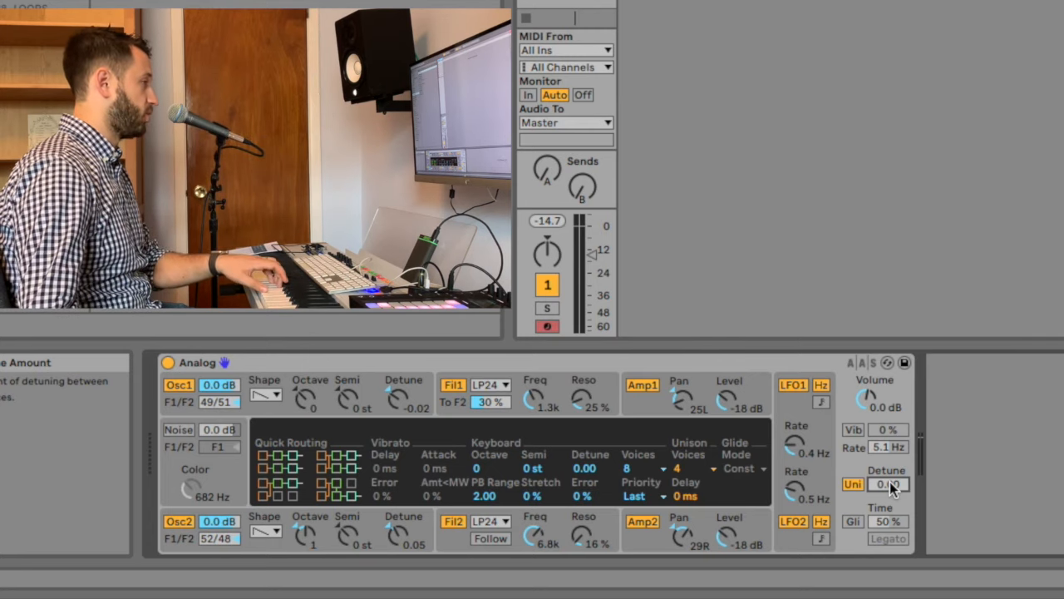
{"action": "left_click_drag", "start_coordinate": [890, 481], "coordinate": [890, 394]}
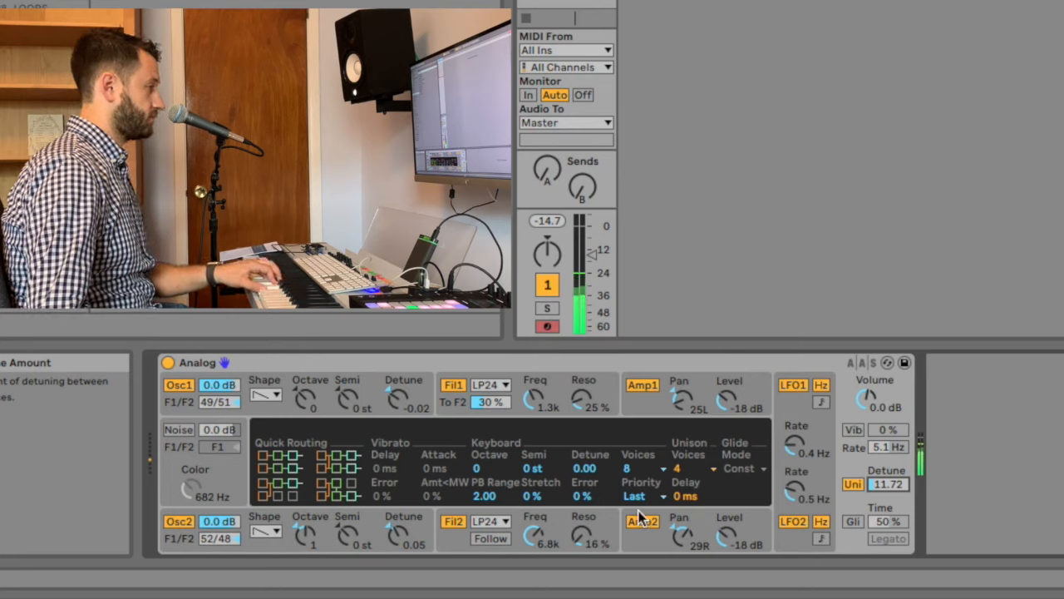
Set the synth's polyphony to 32 voices and raise the unison detune to 22.66.
{"action": "left_click", "coordinate": [656, 470]}
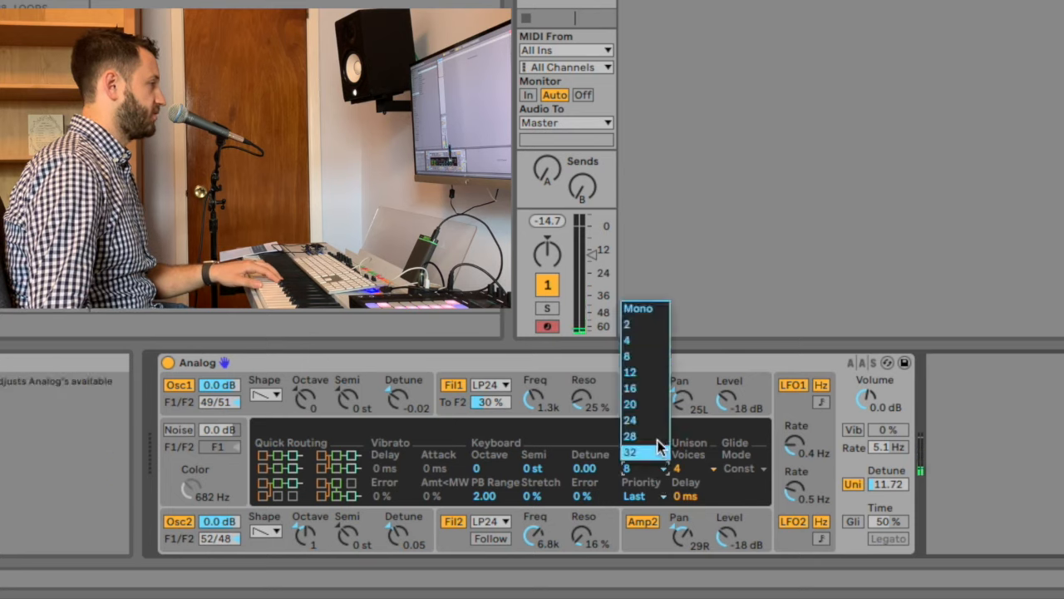
{"action": "left_click", "coordinate": [656, 454]}
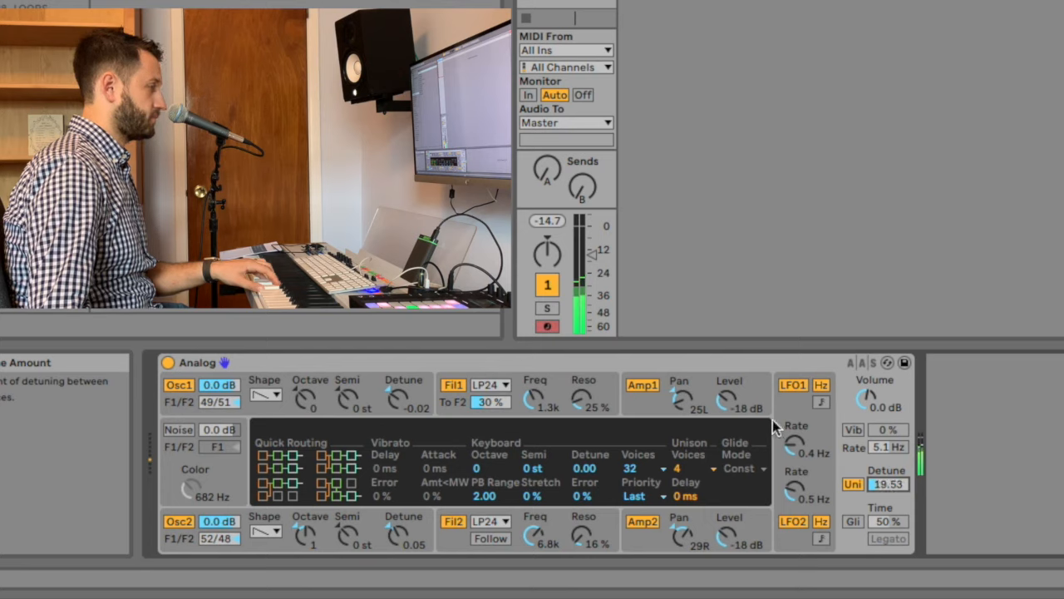
{"action": "left_click_drag", "start_coordinate": [888, 486], "coordinate": [888, 469]}
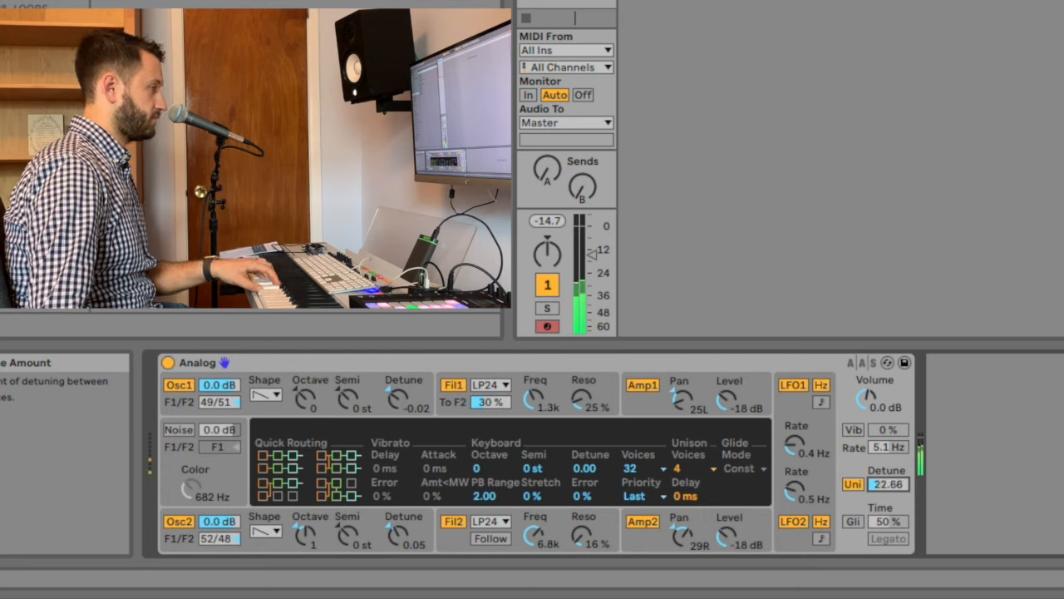
Raise Amplifier 1's envelope sustain, set Amplifier 2's envelope sustain to 0.70, and lower the synth's volume to -1.8 dB.
{"action": "left_click", "coordinate": [653, 412]}
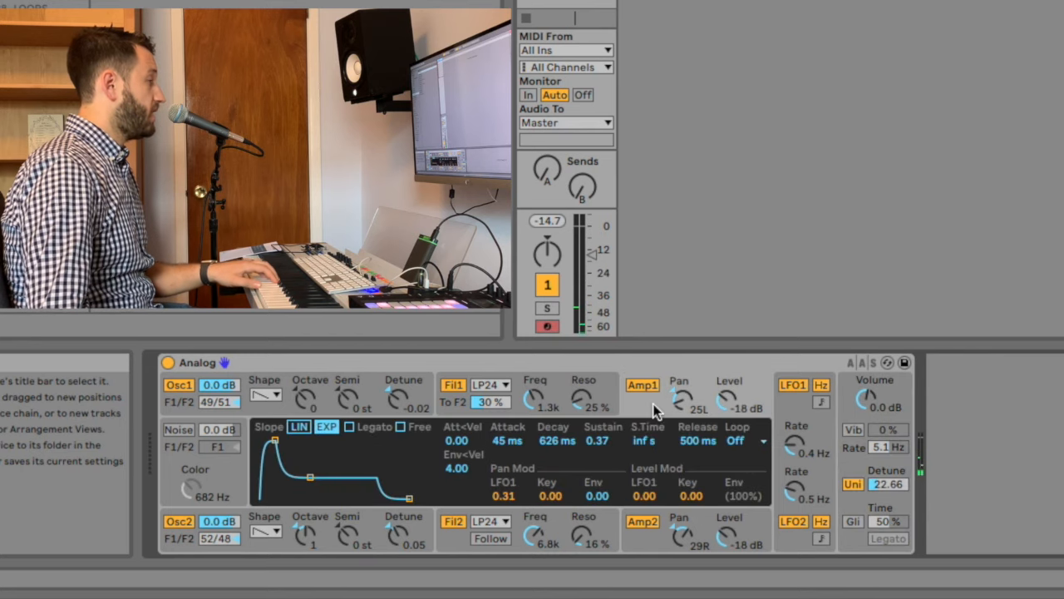
{"action": "left_click_drag", "start_coordinate": [597, 440], "coordinate": [597, 406]}
{"action": "left_click", "coordinate": [653, 540]}
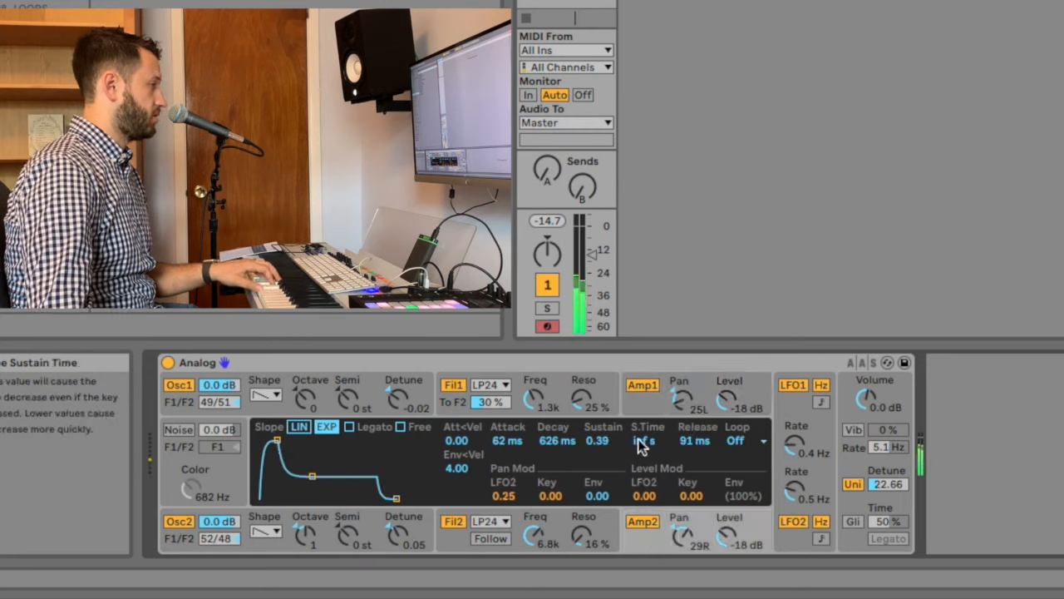
{"action": "left_click_drag", "start_coordinate": [603, 443], "coordinate": [603, 419]}
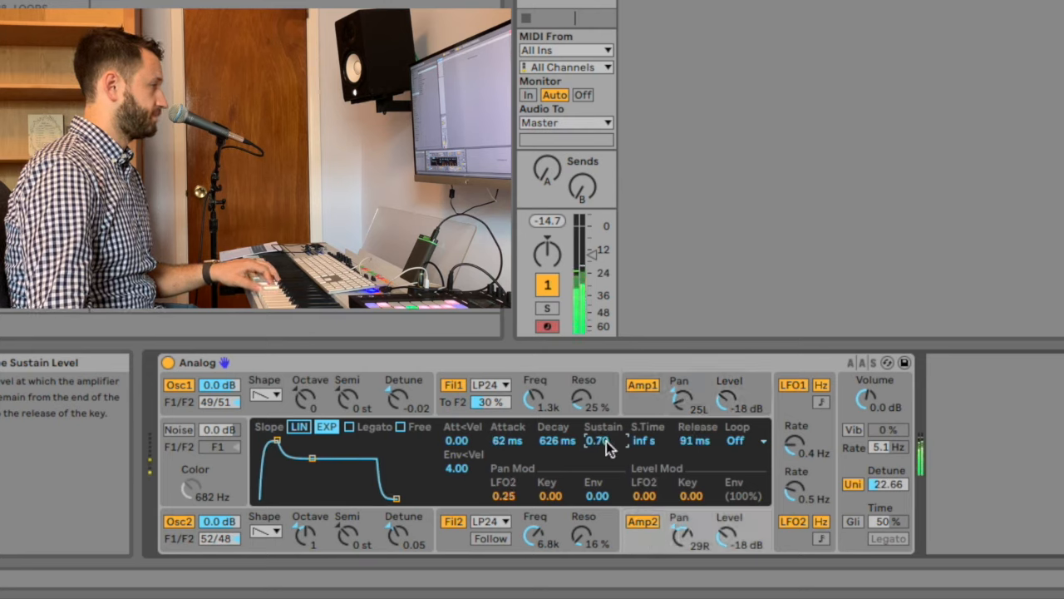
{"action": "left_click_drag", "start_coordinate": [866, 399], "coordinate": [866, 401]}
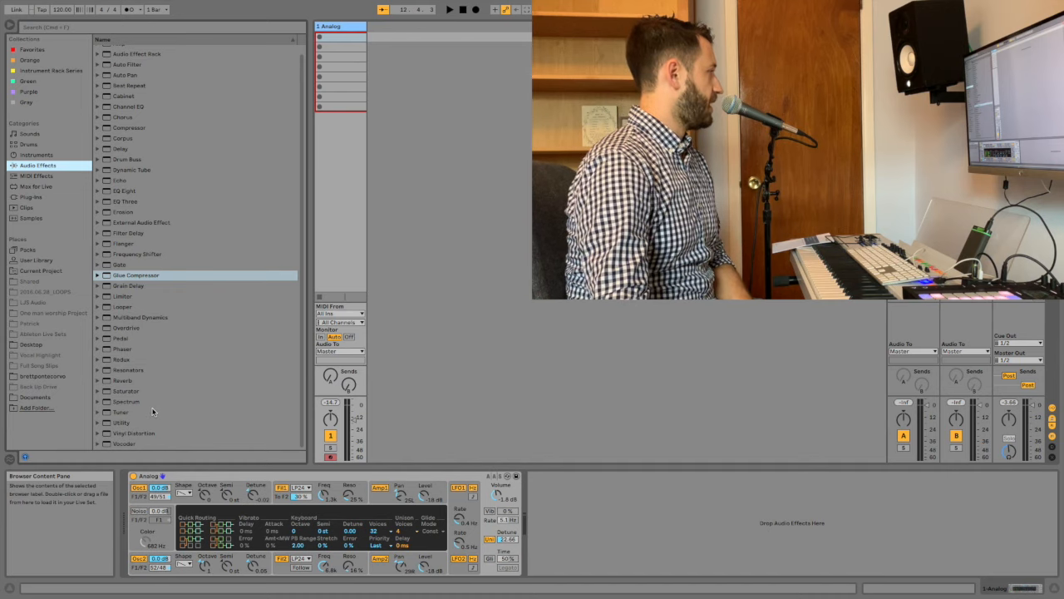
Add the MStoAbleton_Verb reverb preset after the Analog synth on the track.
{"action": "left_click", "coordinate": [181, 396]}
{"action": "scroll", "coordinate": [182, 357], "scroll_direction": "down", "scroll_amount": 1}
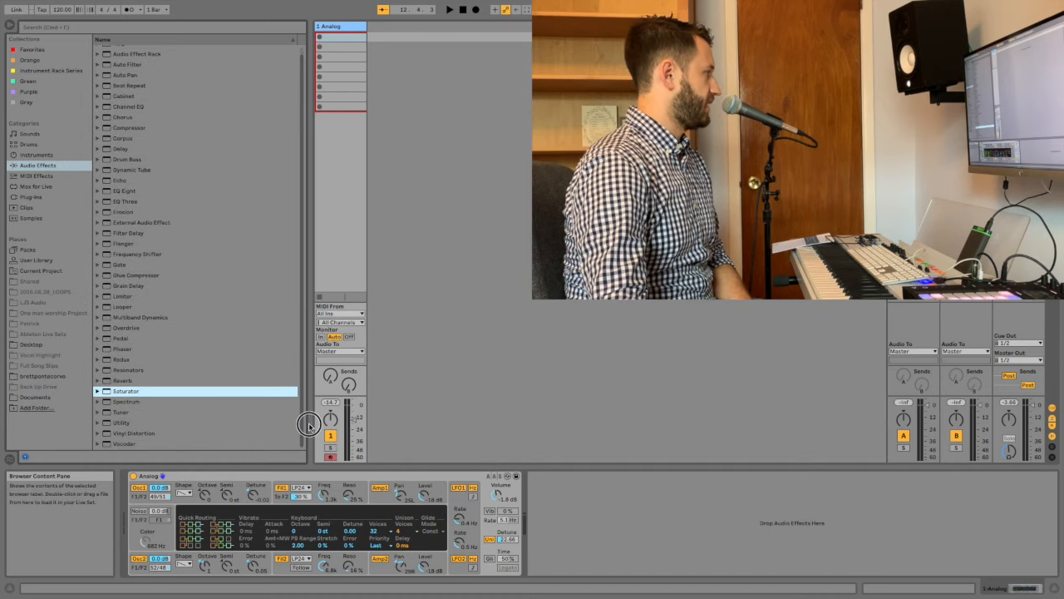
{"action": "left_click", "coordinate": [98, 381]}
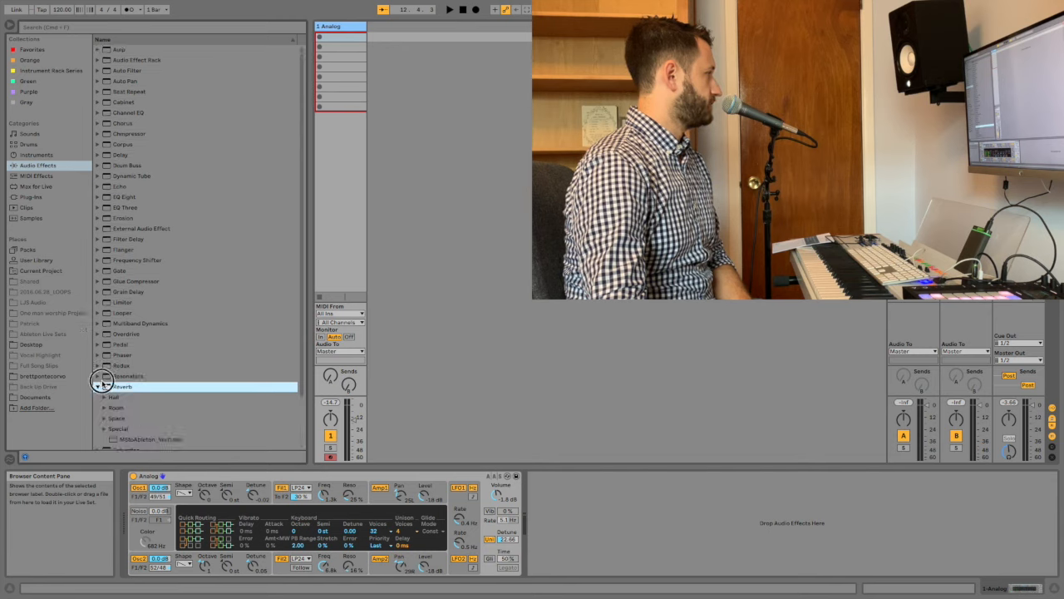
{"action": "left_click_drag", "start_coordinate": [147, 439], "coordinate": [561, 511]}
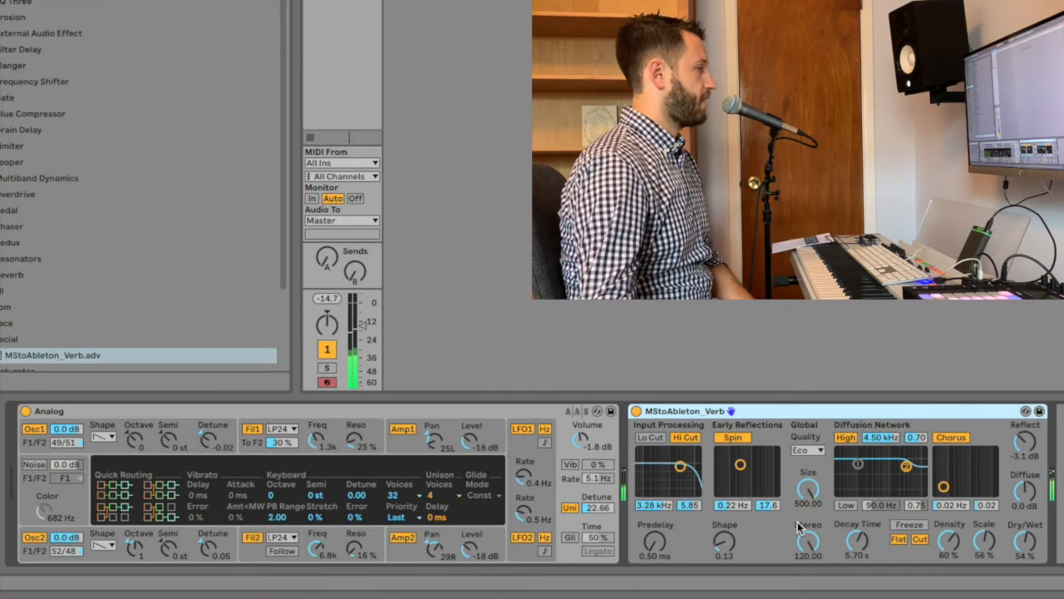
Set the reverb's decay time to 2.30 s and its predelay to 3.26 ms.
{"action": "left_click_drag", "start_coordinate": [860, 539], "coordinate": [860, 542]}
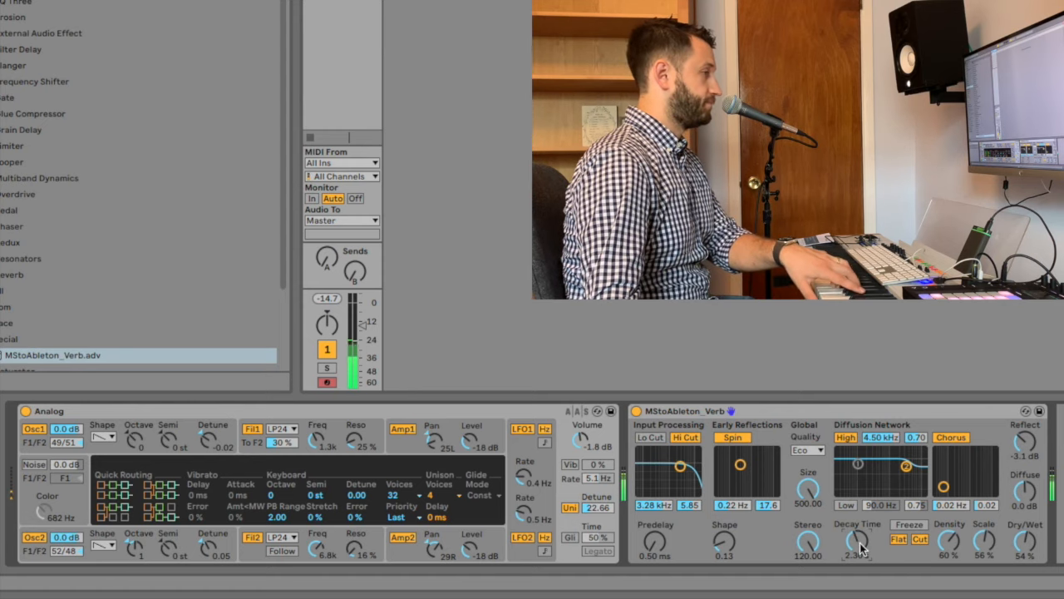
{"action": "left_click_drag", "start_coordinate": [653, 544], "coordinate": [653, 536]}
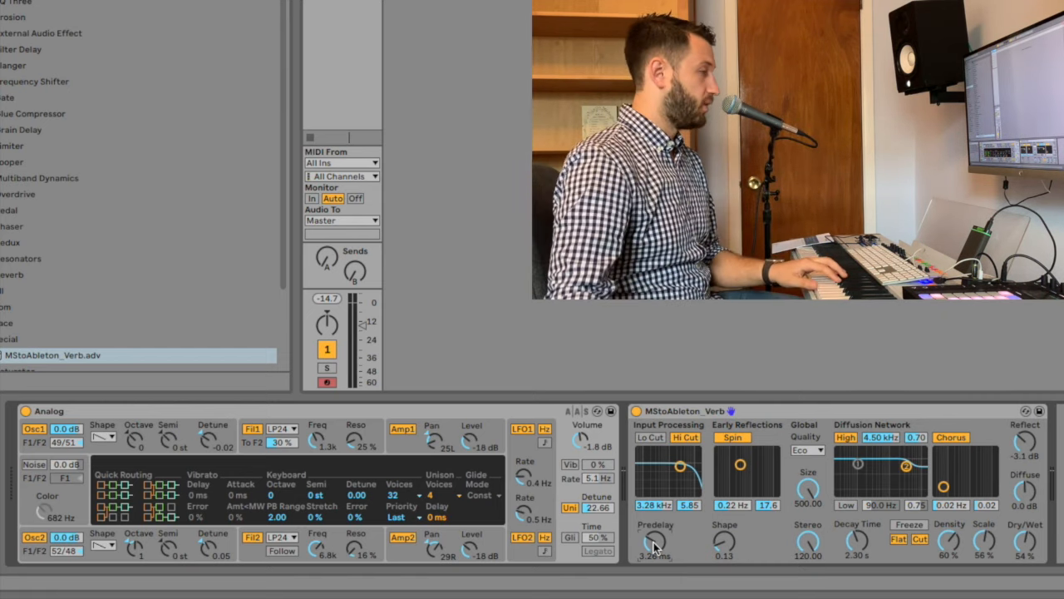
Try the reverb's predelay at 0.50 ms and 250 ms, and settle on 6.19 ms.
{"action": "left_click_drag", "start_coordinate": [654, 544], "coordinate": [655, 565]}
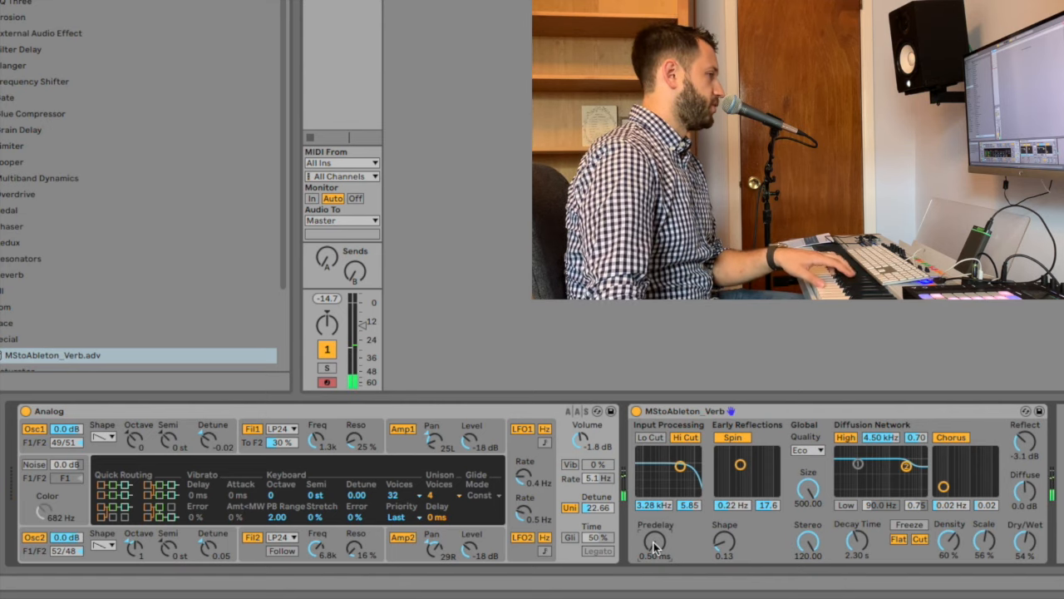
{"action": "left_click_drag", "start_coordinate": [655, 546], "coordinate": [654, 483]}
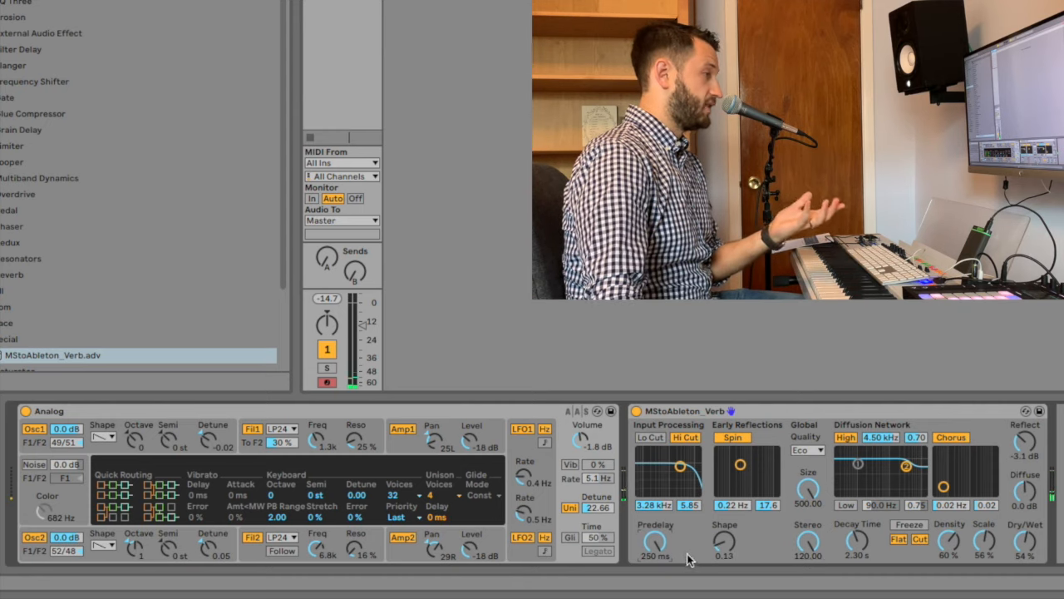
{"action": "left_click_drag", "start_coordinate": [655, 542], "coordinate": [655, 591]}
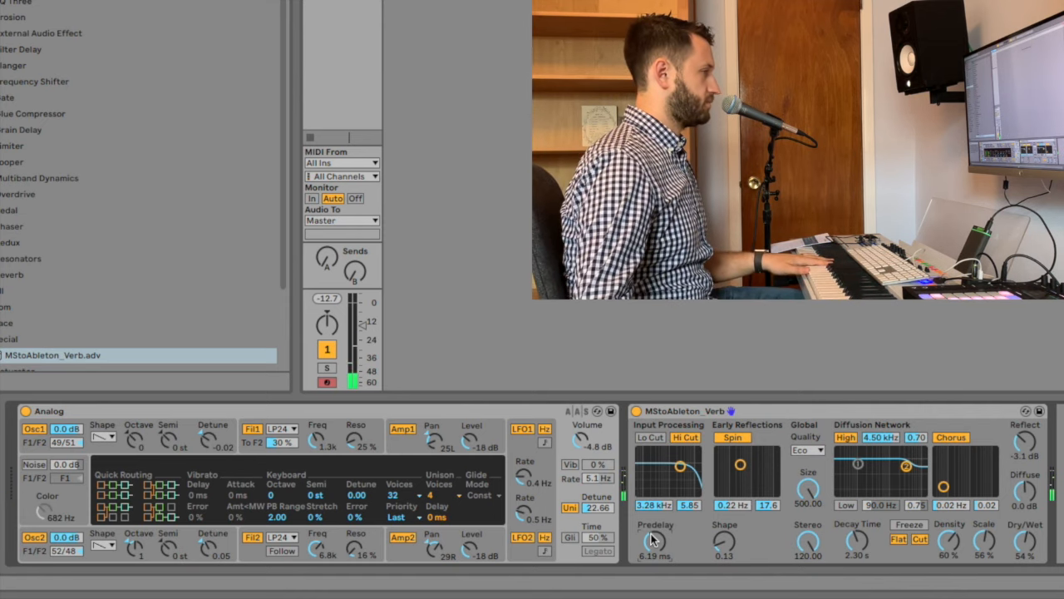
Set the reverb's dry/wet mix to 46% and compare the sound with the reverb bypassed and active.
{"action": "left_click_drag", "start_coordinate": [1020, 542], "coordinate": [1020, 546]}
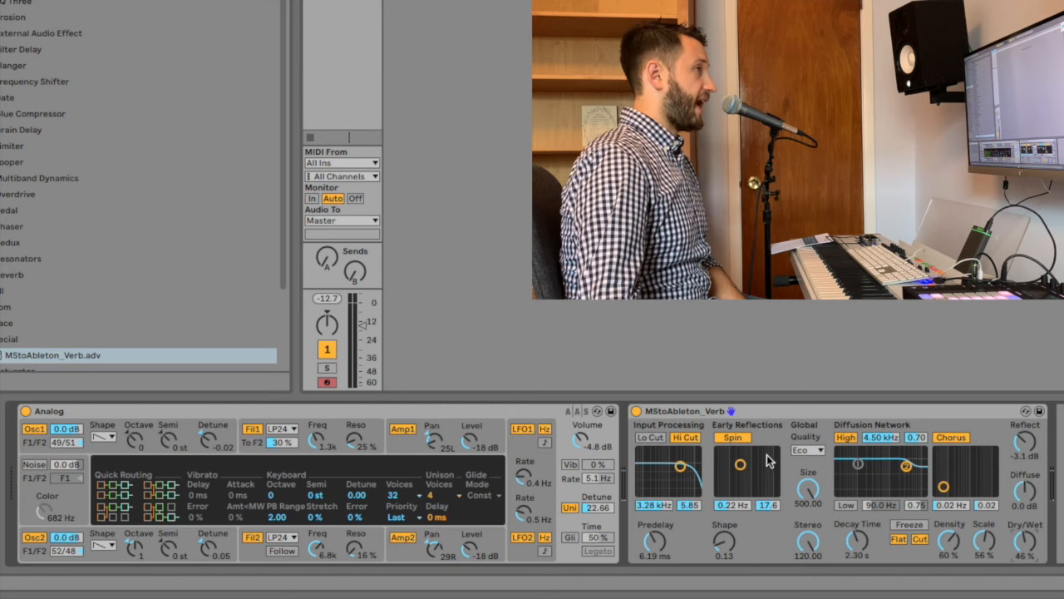
{"action": "left_click", "coordinate": [636, 411]}
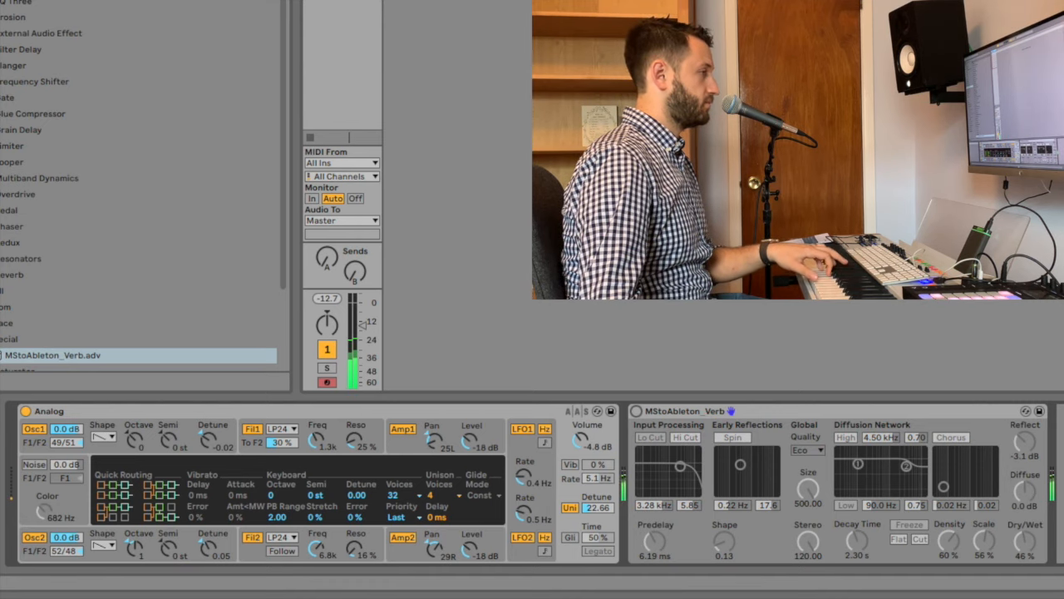
{"action": "left_click", "coordinate": [636, 411]}
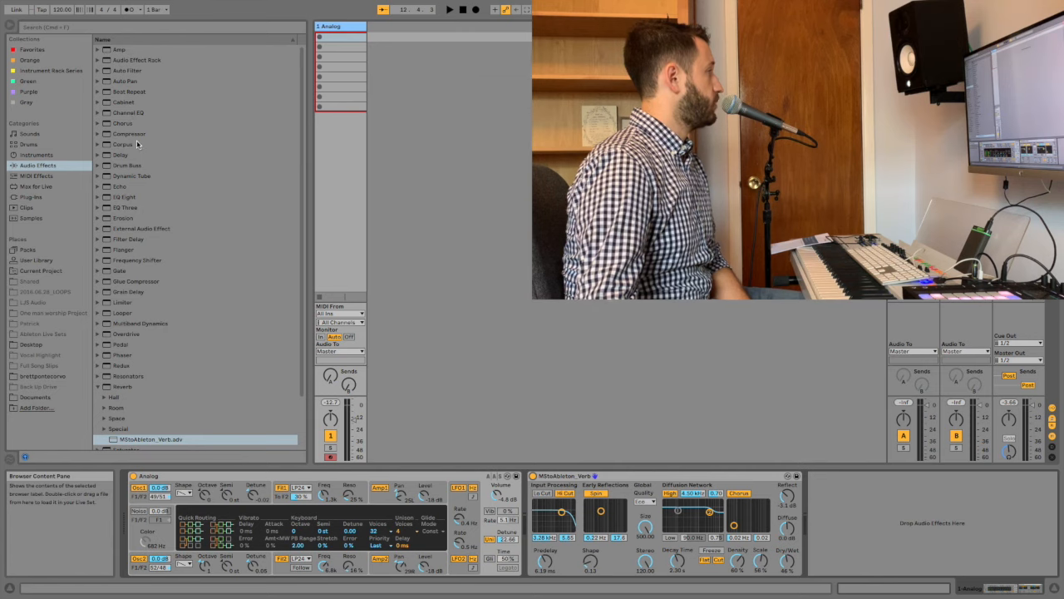
Add a Glue Compressor after the reverb on the Analog track and turn on its soft clipping.
{"action": "scroll", "coordinate": [143, 212], "scroll_direction": "down", "scroll_amount": 1}
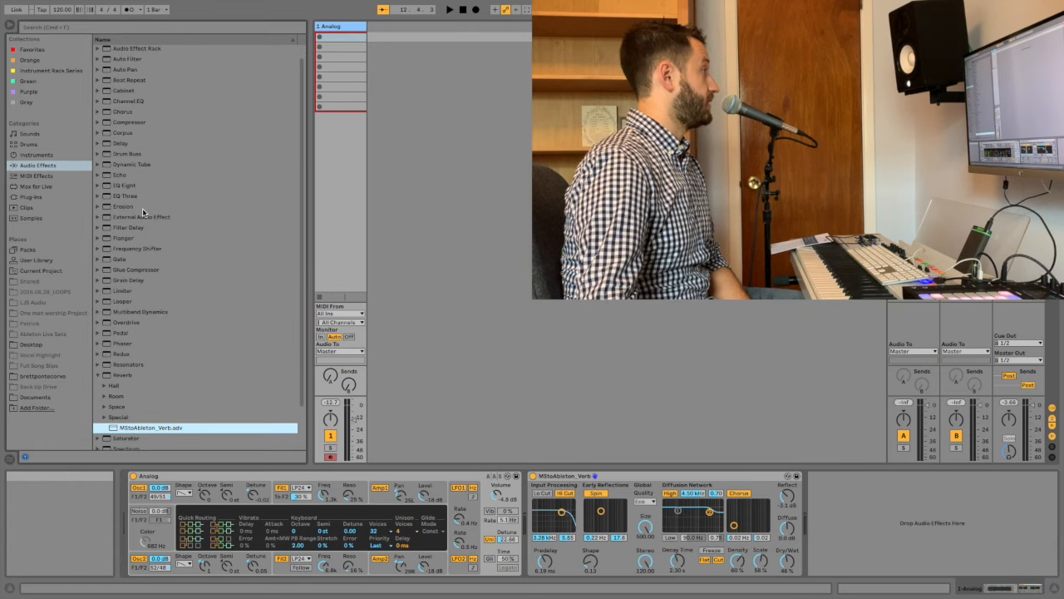
{"action": "scroll", "coordinate": [143, 213], "scroll_direction": "up", "scroll_amount": 1}
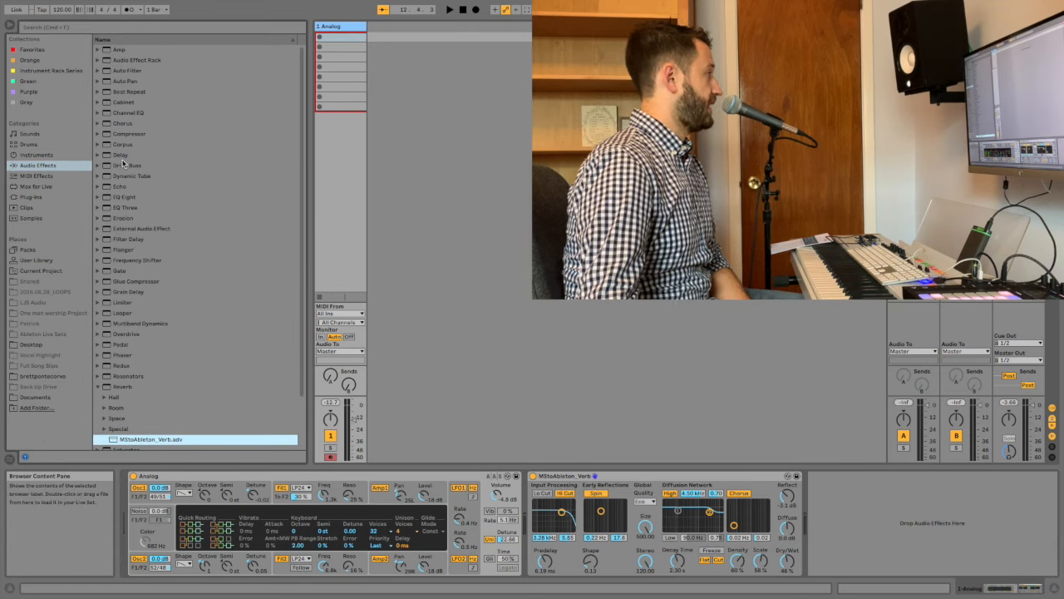
{"action": "left_click_drag", "start_coordinate": [129, 284], "coordinate": [878, 522]}
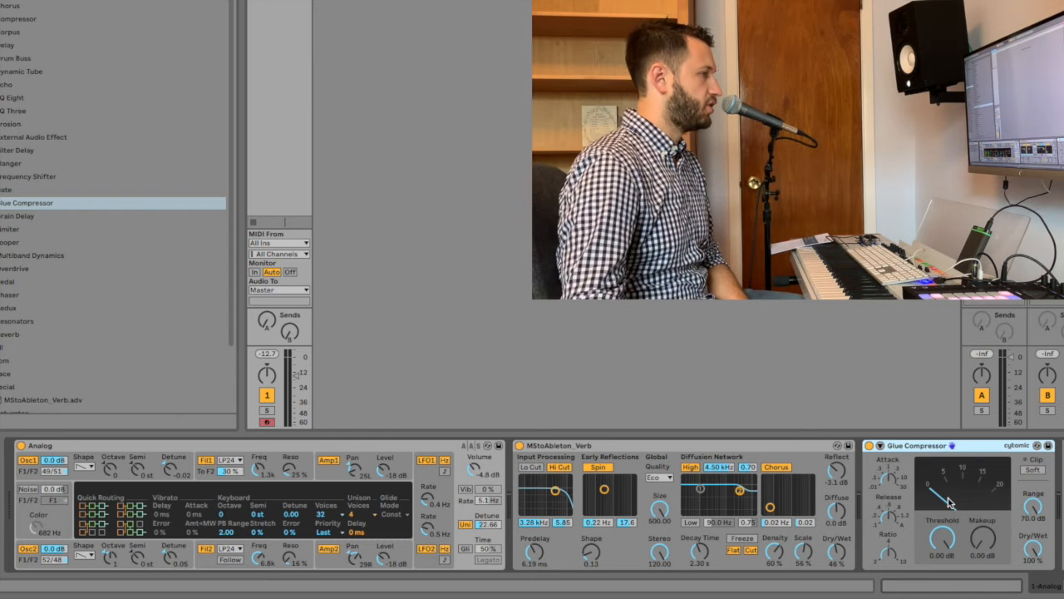
{"action": "left_click", "coordinate": [889, 478]}
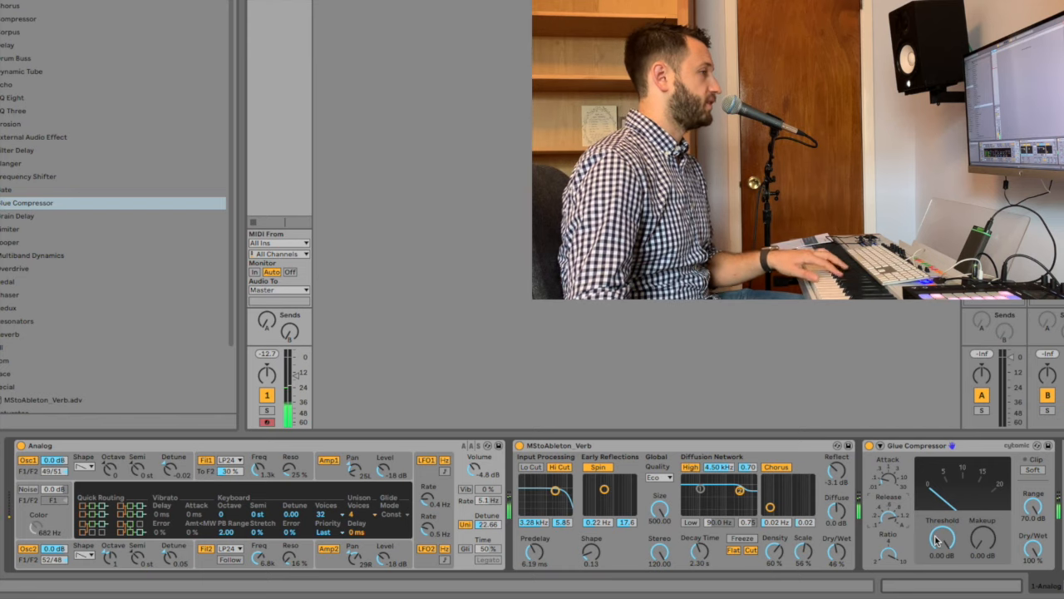
{"action": "left_click", "coordinate": [1032, 469]}
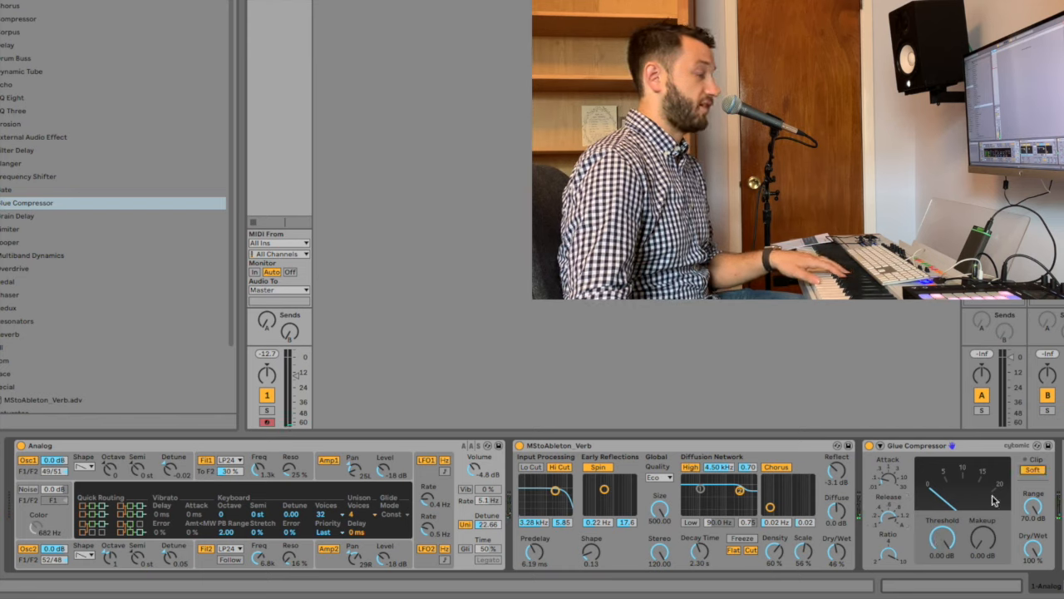
Set the Glue Compressor's threshold to -17.8 dB, compare it bypassed and active, and set its makeup gain to 4.60 dB.
{"action": "left_click_drag", "start_coordinate": [942, 539], "coordinate": [942, 584]}
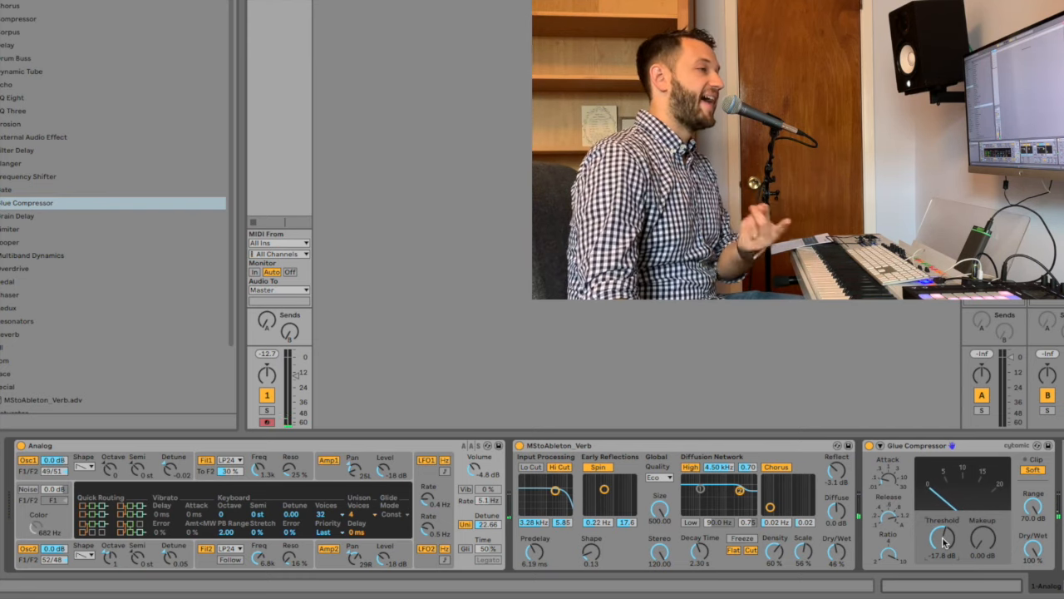
{"action": "left_click", "coordinate": [871, 446]}
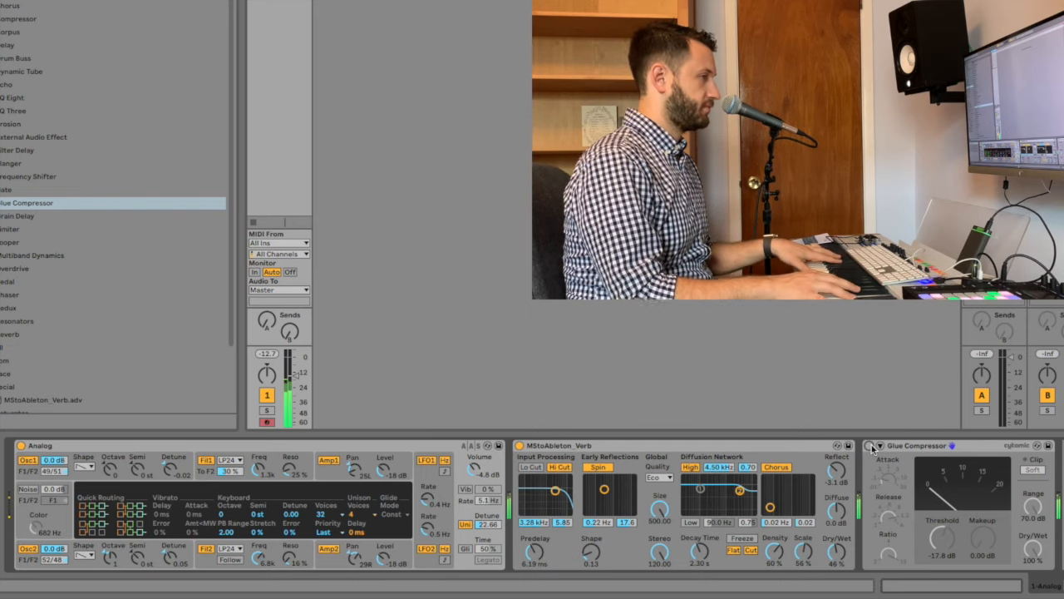
{"action": "left_click", "coordinate": [868, 446]}
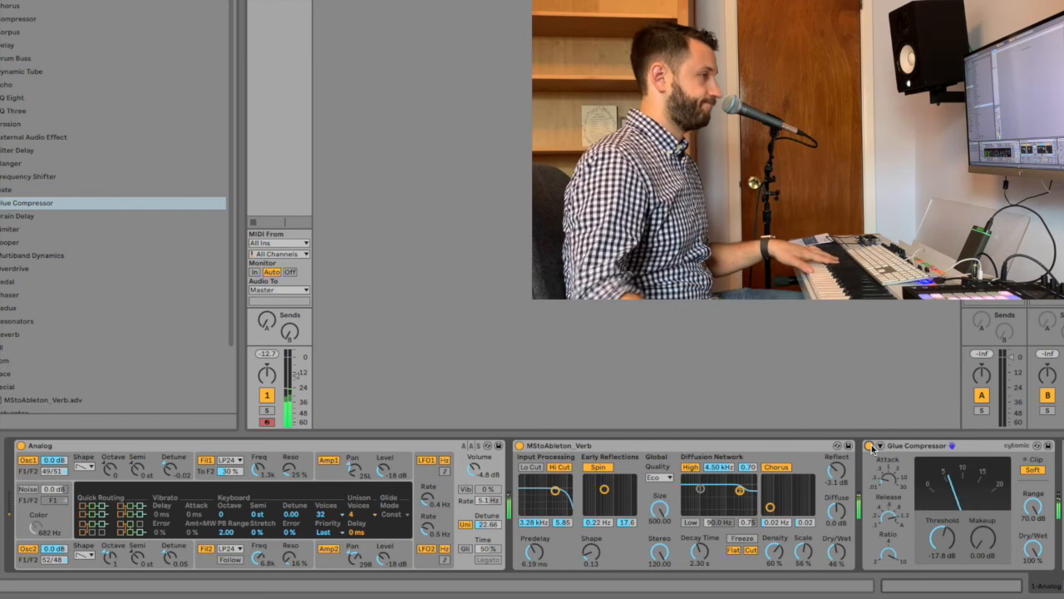
{"action": "left_click_drag", "start_coordinate": [988, 532], "coordinate": [988, 511]}
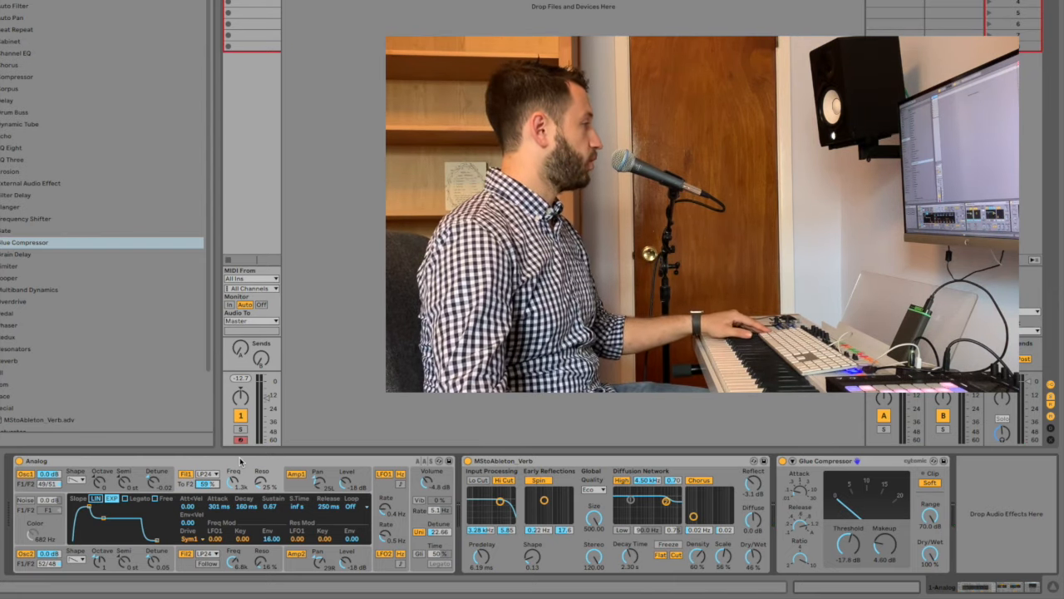
Group Analog, the reverb and the Glue Compressor into an Instrument Rack and show its chain list and macro controls.
{"action": "left_click", "coordinate": [191, 460]}
{"action": "left_click", "coordinate": [823, 463], "text": "shift"}
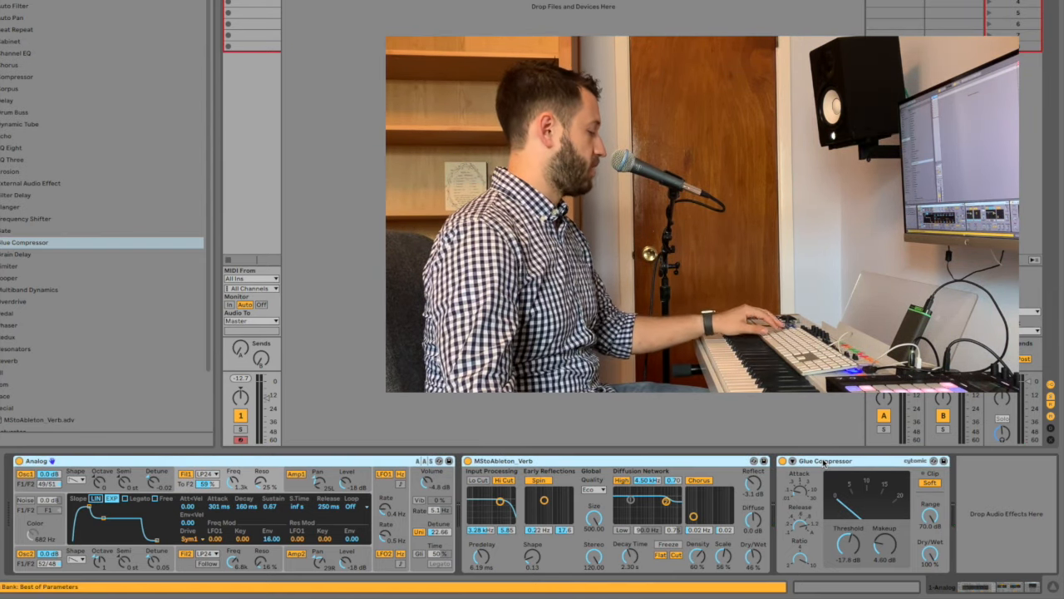
{"action": "key", "text": "ctrl+g"}
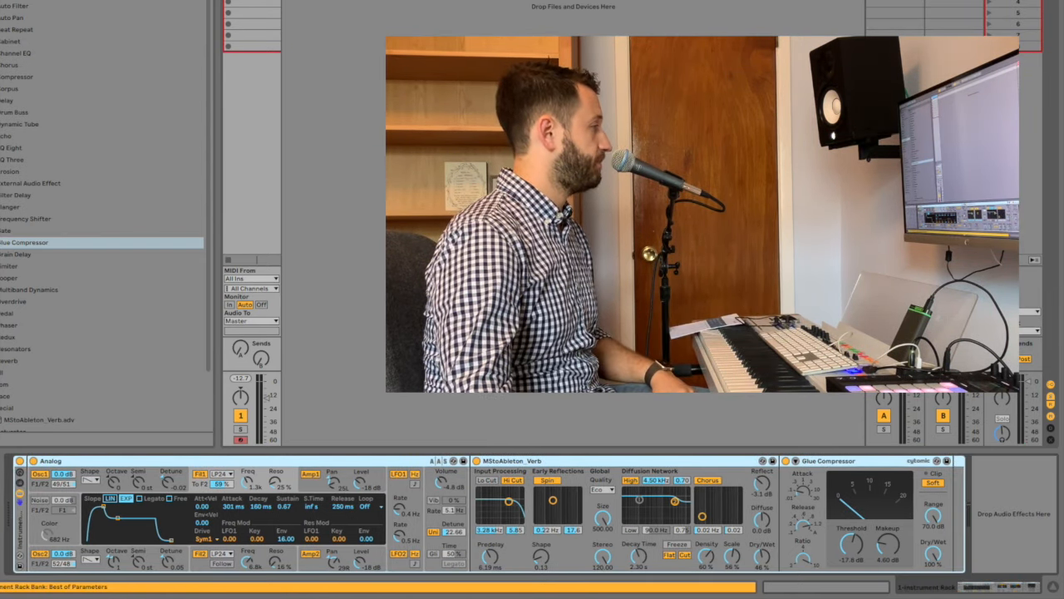
{"action": "left_click", "coordinate": [20, 483]}
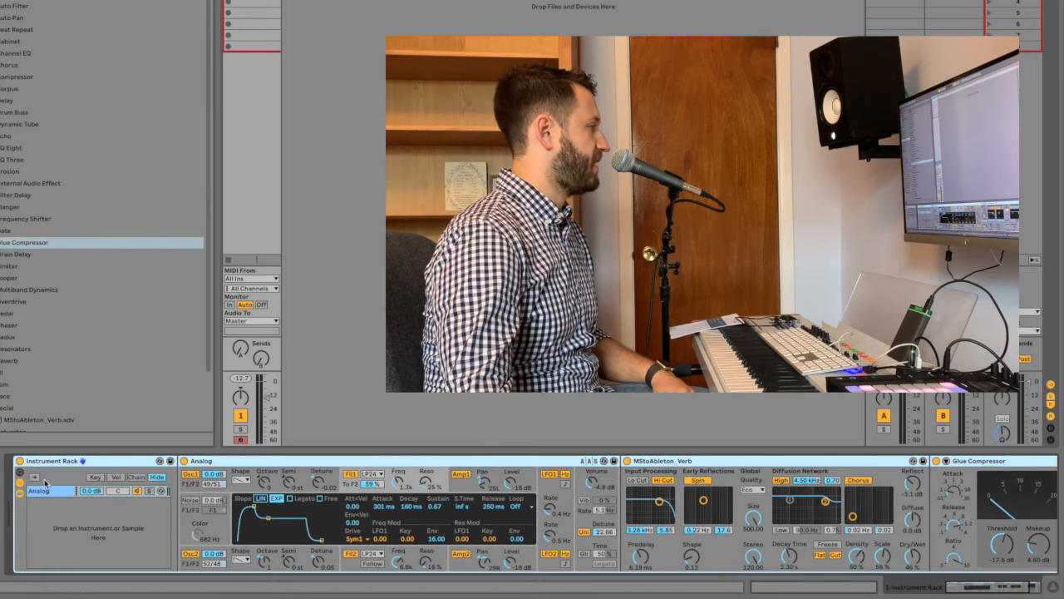
{"action": "left_click", "coordinate": [20, 473]}
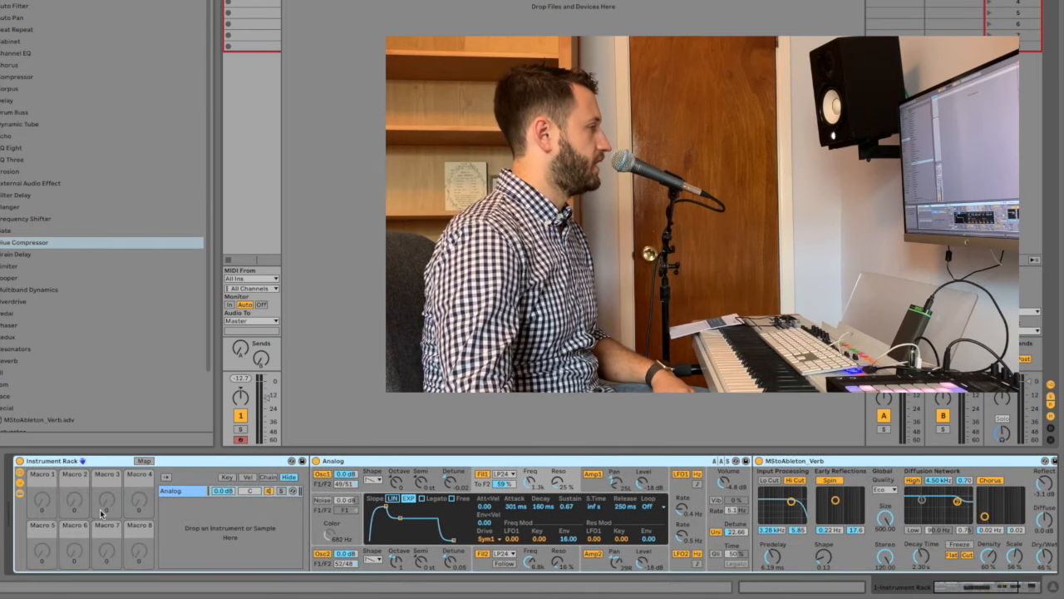
Collapse the Analog, MStoAbleton_Verb and Glue Compressor devices inside the Instrument Rack.
{"action": "scroll", "coordinate": [699, 538], "scroll_direction": "right", "scroll_amount": 4}
{"action": "scroll", "coordinate": [300, 523], "scroll_direction": "left", "scroll_amount": 4}
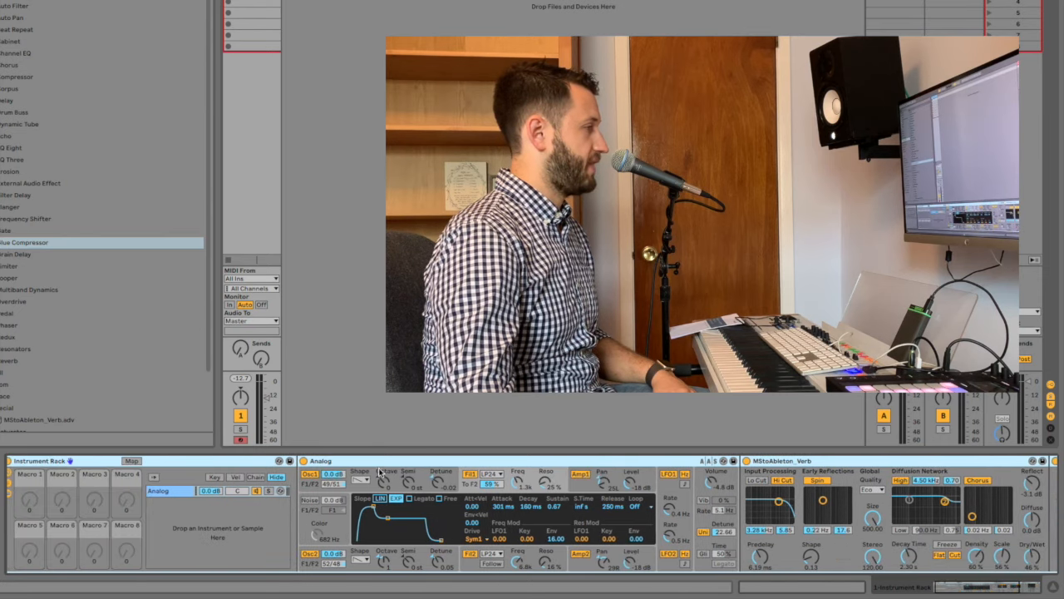
{"action": "double_click", "coordinate": [383, 463]}
{"action": "double_click", "coordinate": [438, 464]}
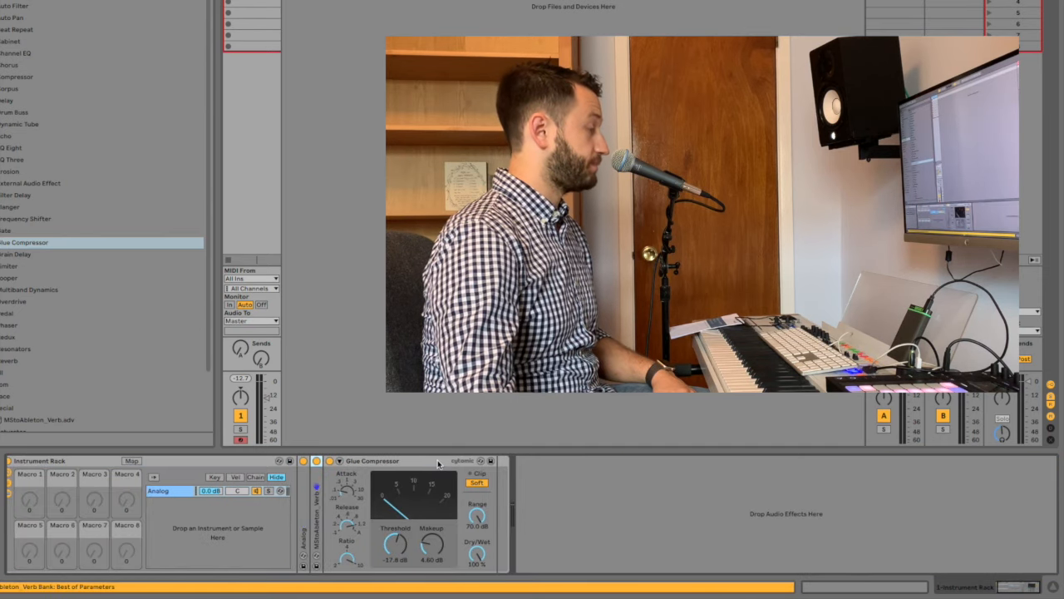
{"action": "double_click", "coordinate": [427, 464]}
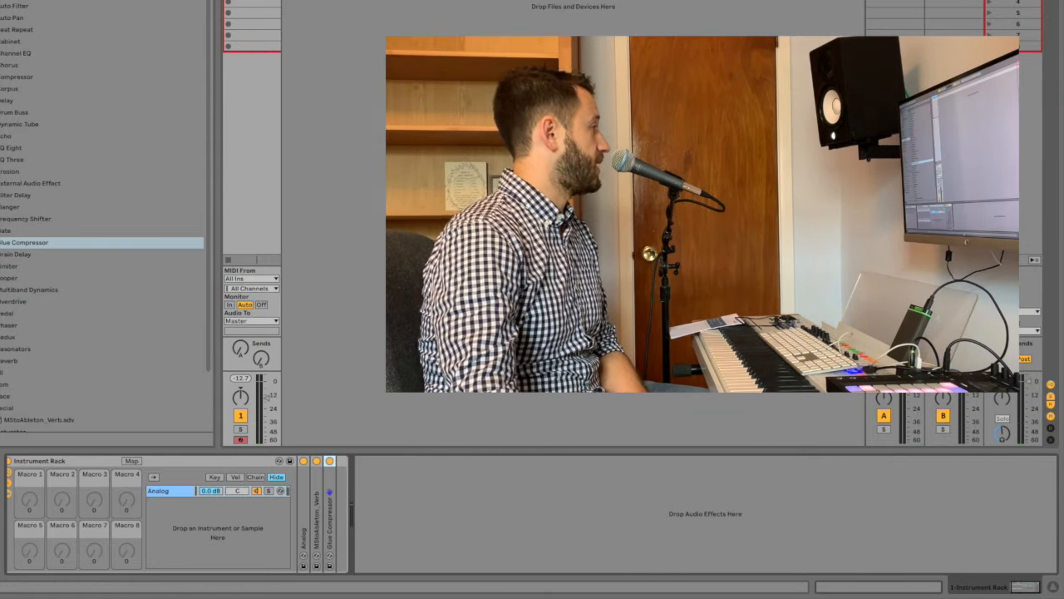
Add an Auto Filter after the Glue Compressor in the rack and map its filter frequency to Macro 1.
{"action": "left_click", "coordinate": [1, 361]}
{"action": "left_click_drag", "start_coordinate": [7, 8], "coordinate": [331, 519]}
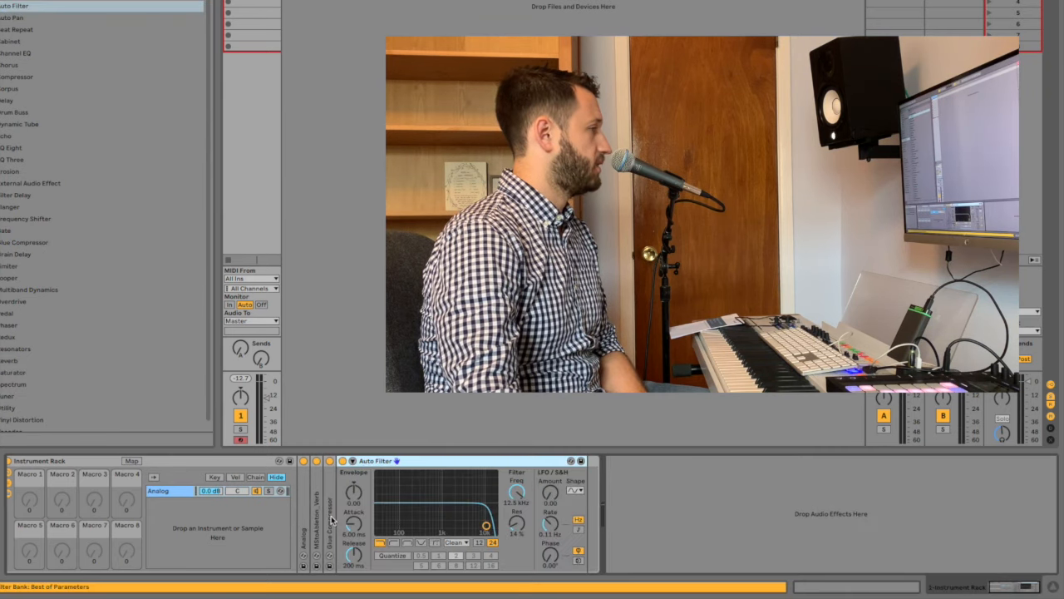
{"action": "right_click", "coordinate": [521, 499]}
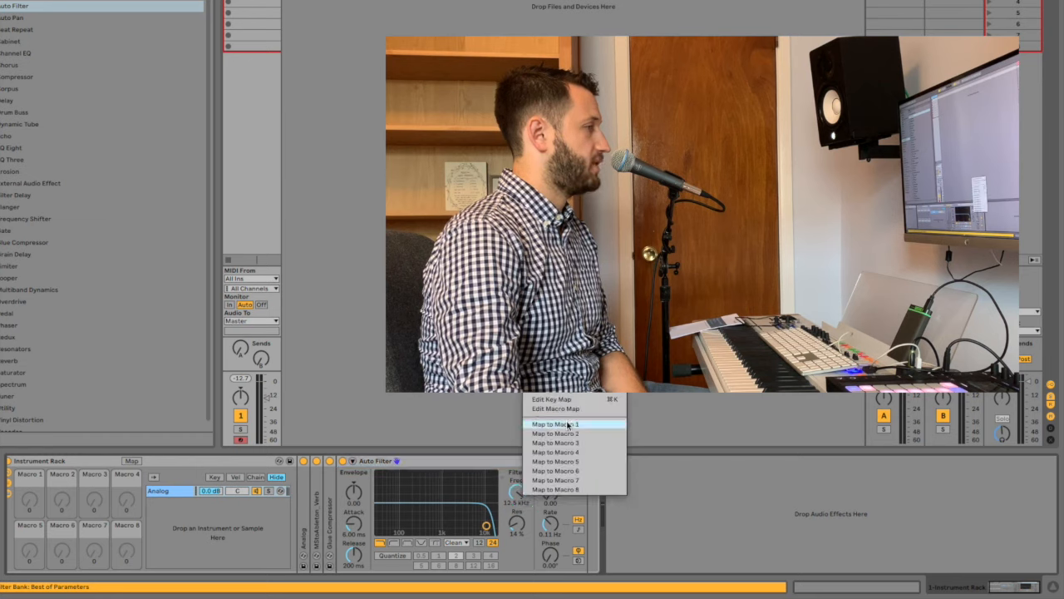
{"action": "left_click", "coordinate": [565, 427]}
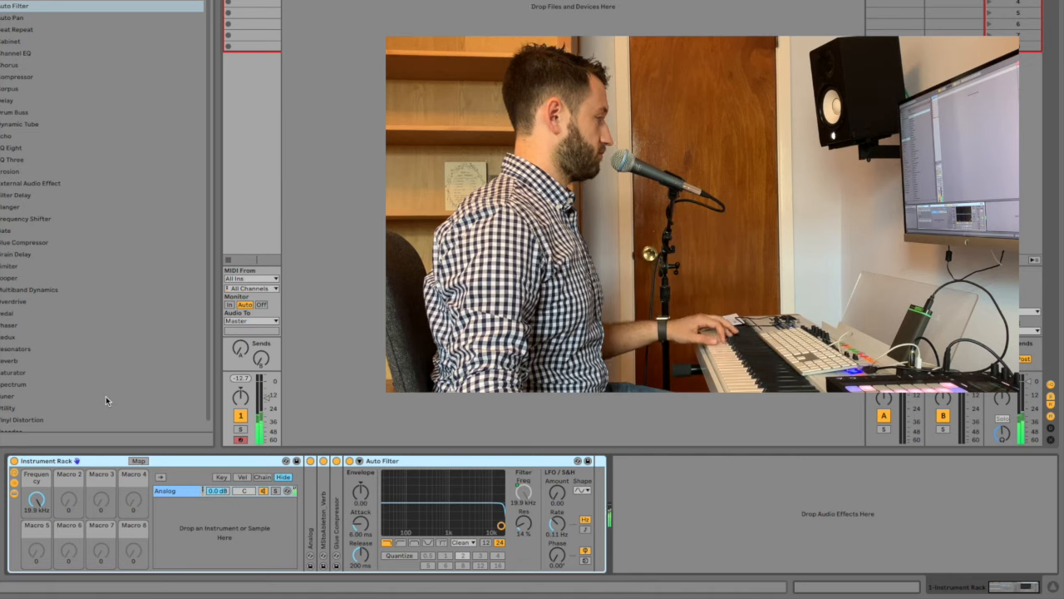
Add a default Reverb after the Auto Filter in the rack and map its dry/wet amount to Macro 2.
{"action": "scroll", "coordinate": [93, 367], "scroll_direction": "down", "scroll_amount": 1}
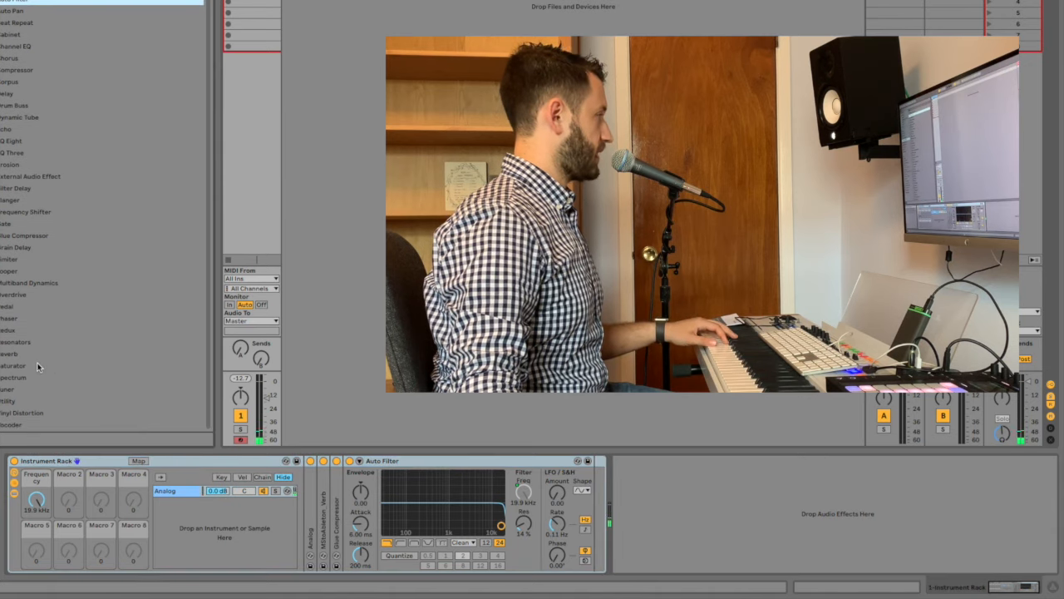
{"action": "left_click_drag", "start_coordinate": [15, 357], "coordinate": [592, 526]}
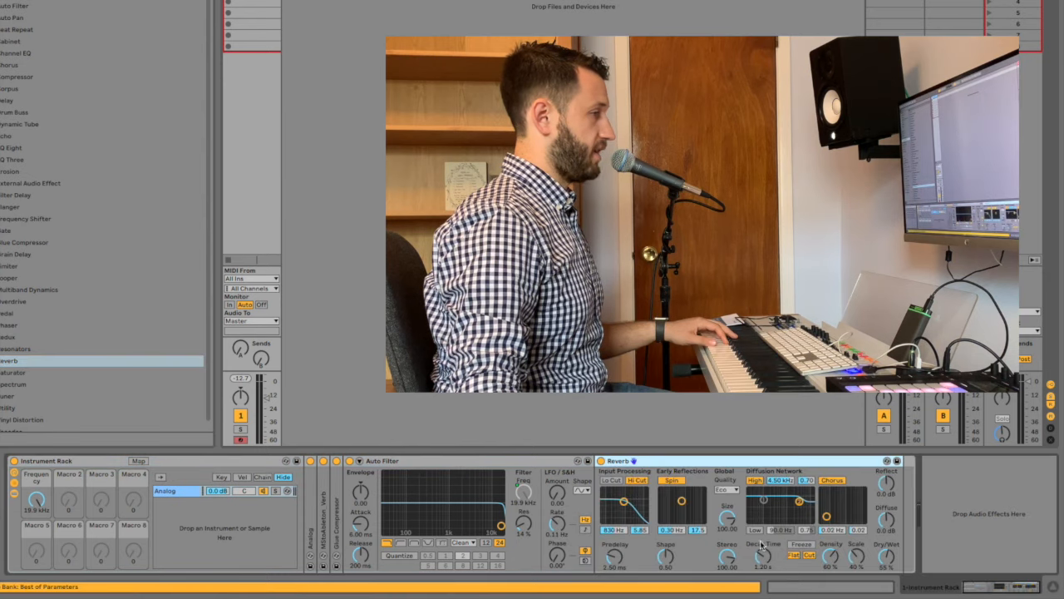
{"action": "right_click", "coordinate": [887, 561]}
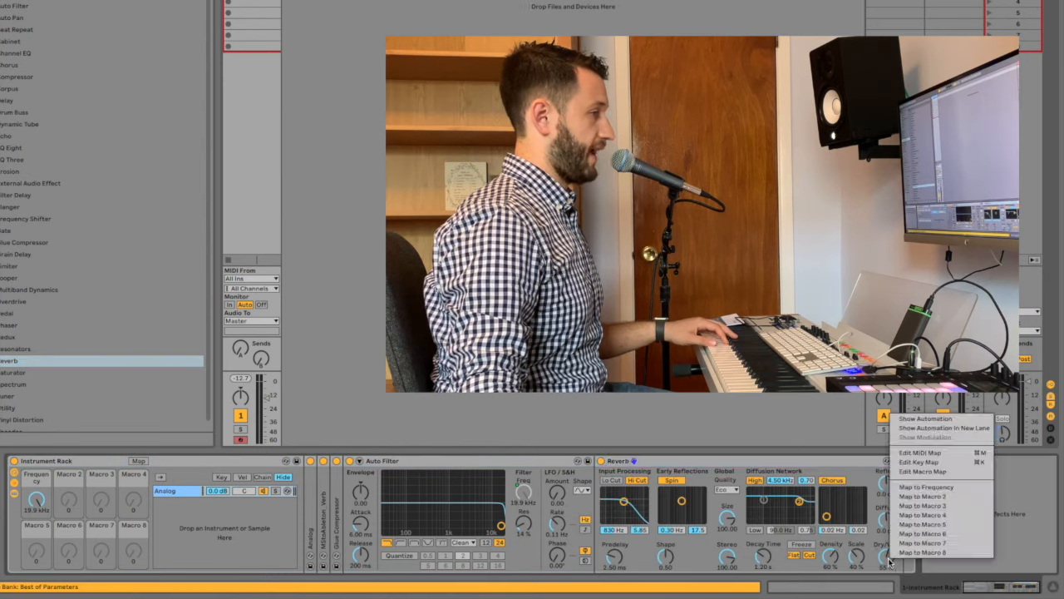
{"action": "left_click", "coordinate": [925, 502]}
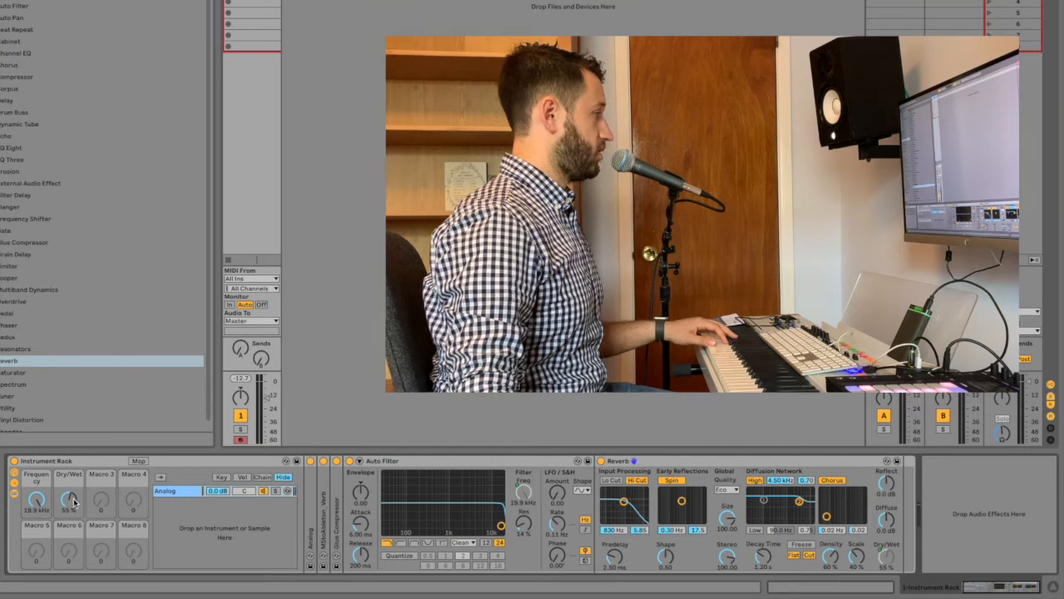